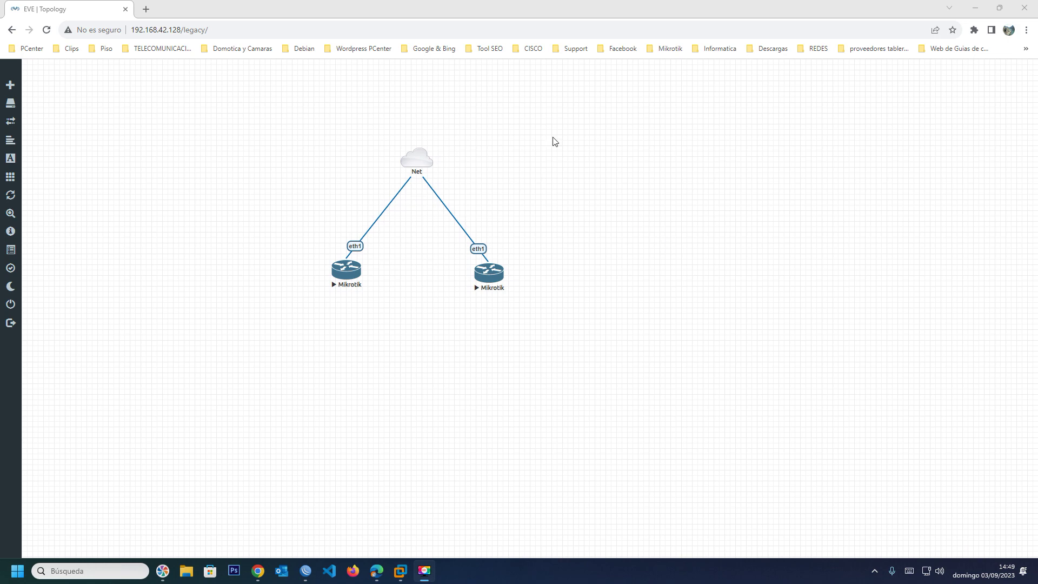
# Step: Switch from the topology to the two WinBox sessions and open the WireGuard interface list on both the server and client routers
pyautogui.click(497, 279)
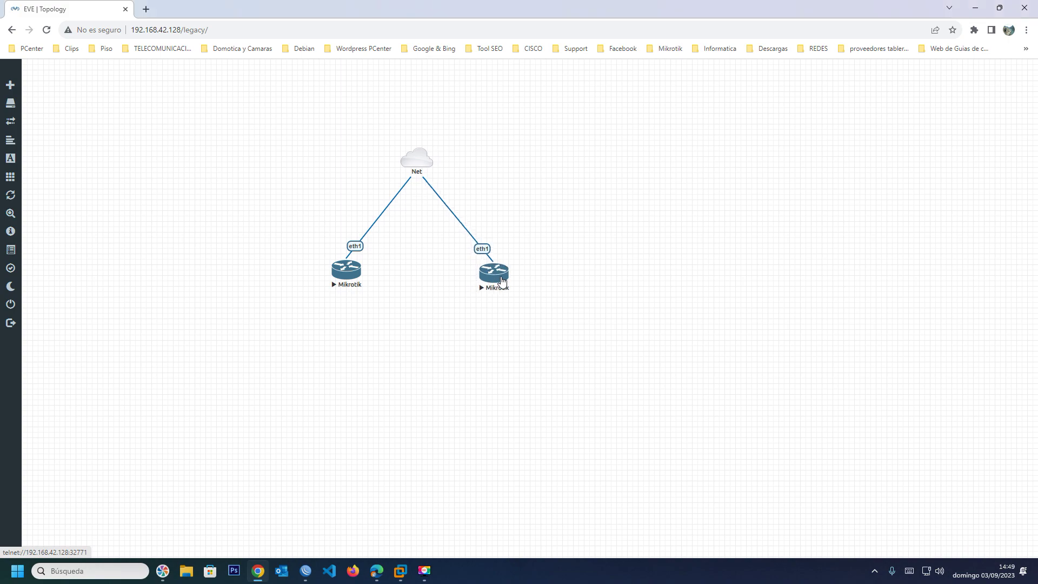
pyautogui.click(609, 106)
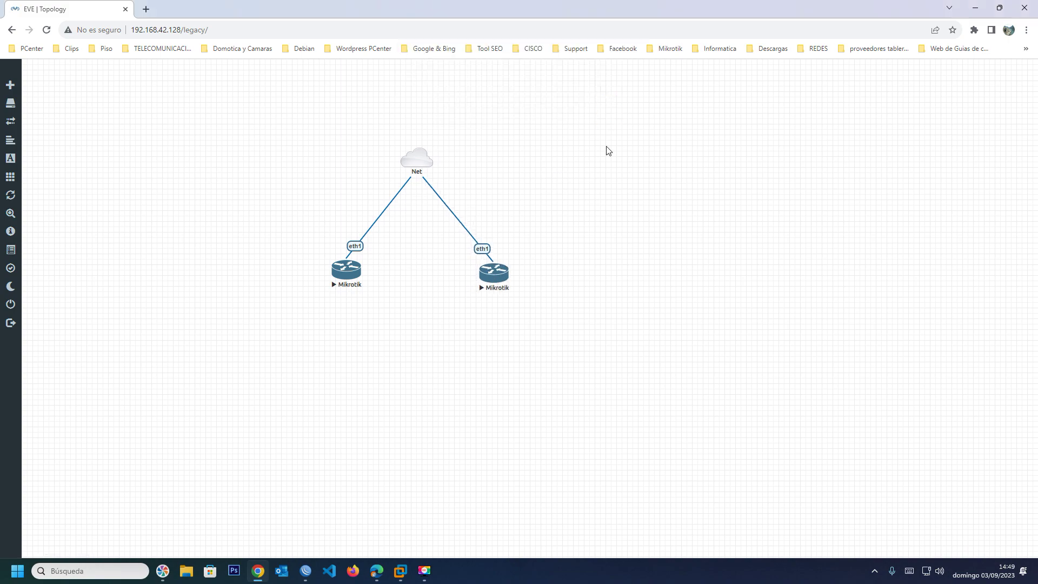
pyautogui.click(975, 8)
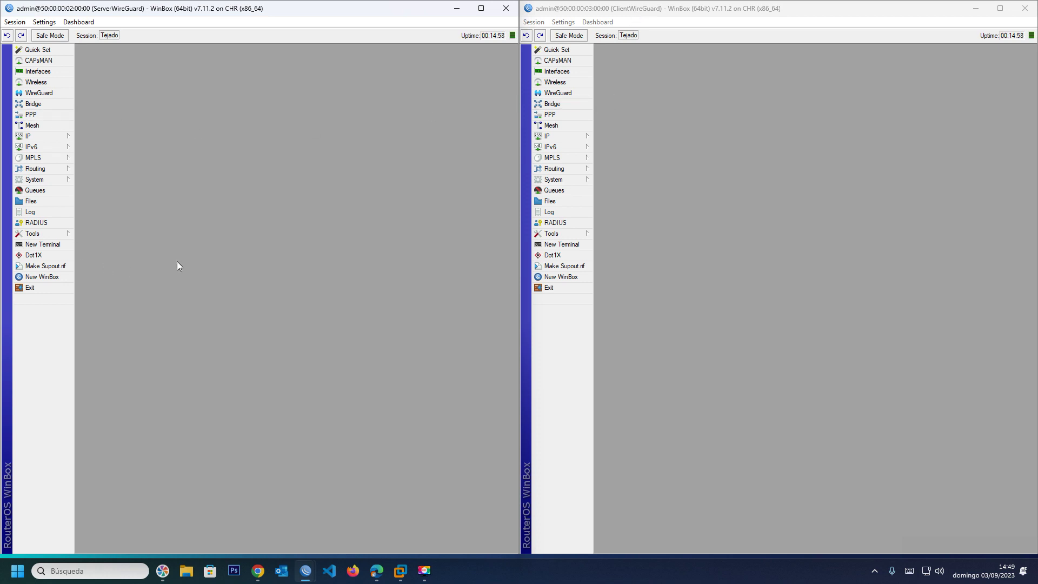
pyautogui.click(55, 98)
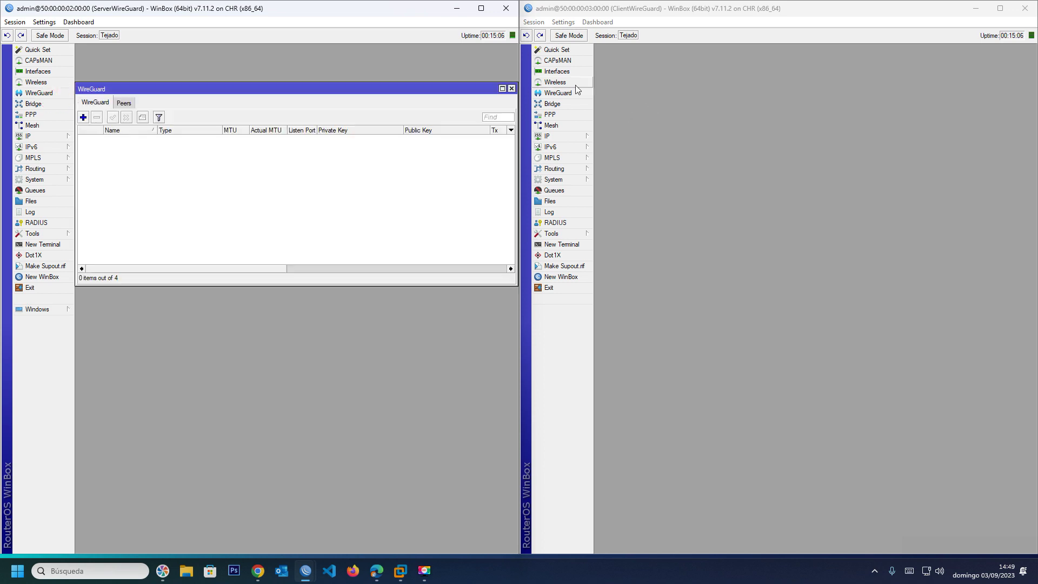
pyautogui.click(566, 93)
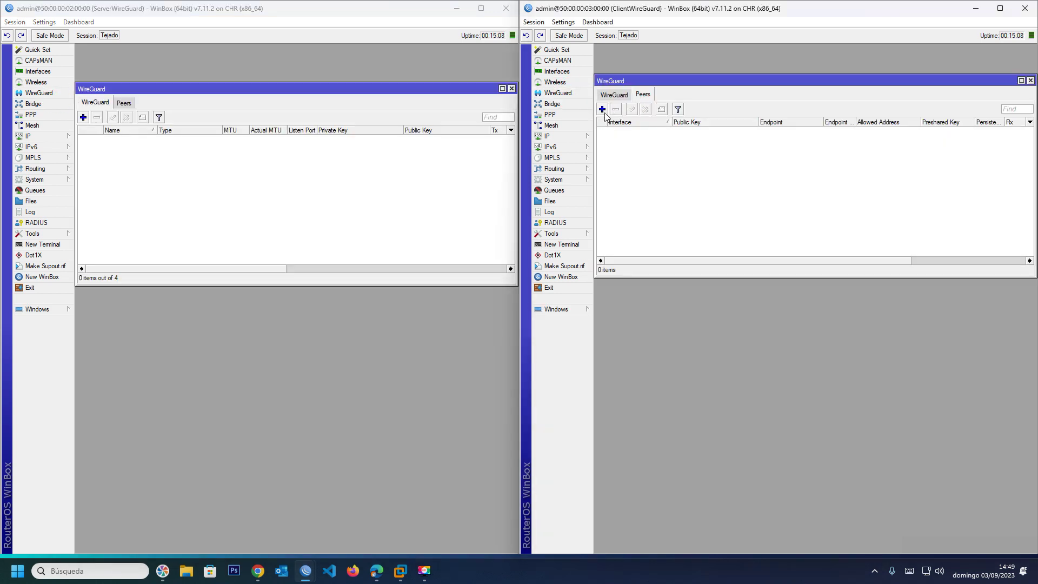
pyautogui.click(605, 97)
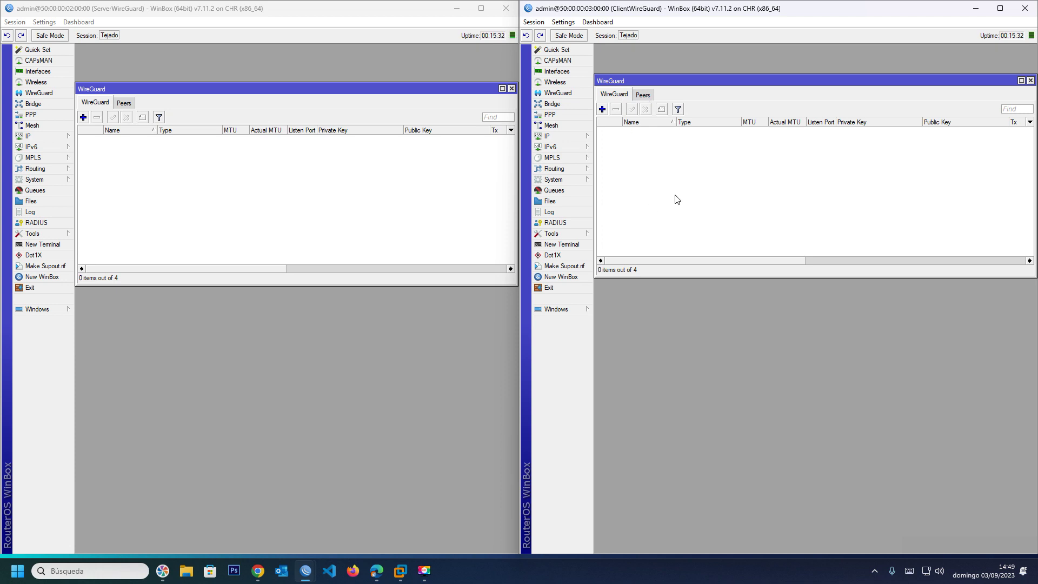
# Step: Create a WireGuard interface with the default name, MTU and listen port on both the server and client routers
pyautogui.click(83, 118)
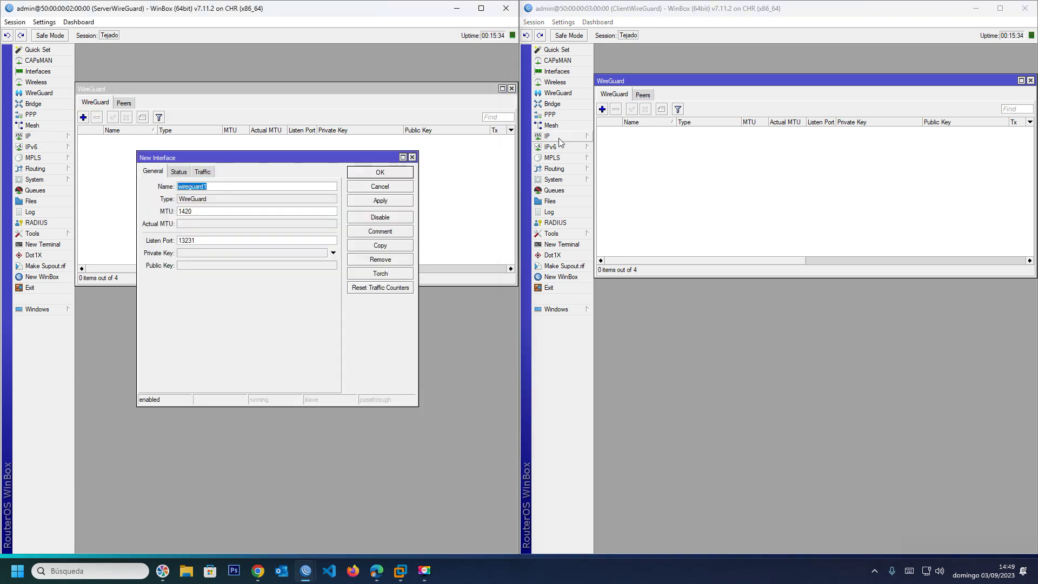
pyautogui.click(602, 109)
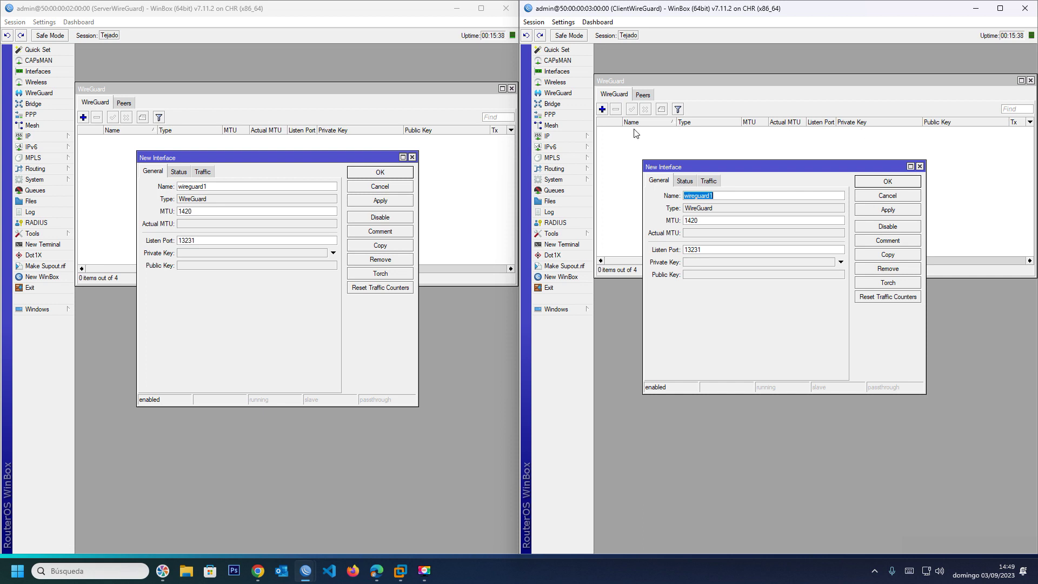
pyautogui.click(199, 189)
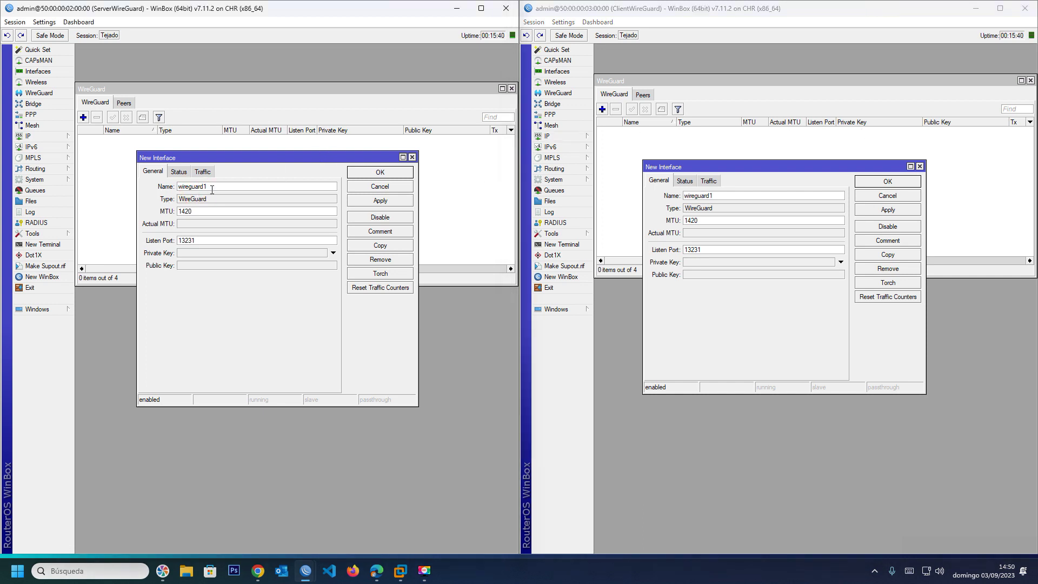
pyautogui.doubleClick(198, 188)
pyautogui.doubleClick(192, 241)
pyautogui.click(379, 201)
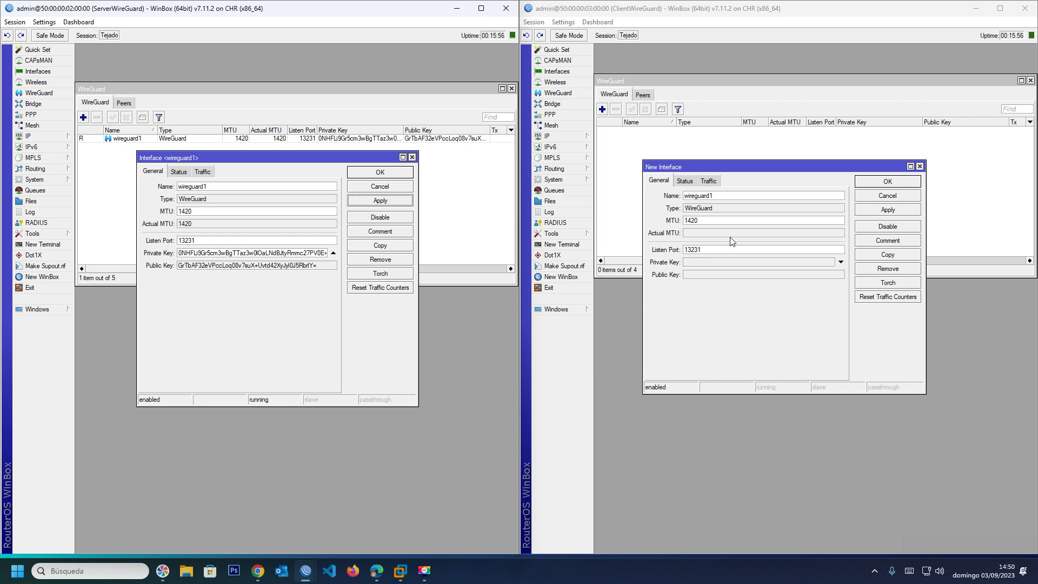
pyautogui.click(883, 210)
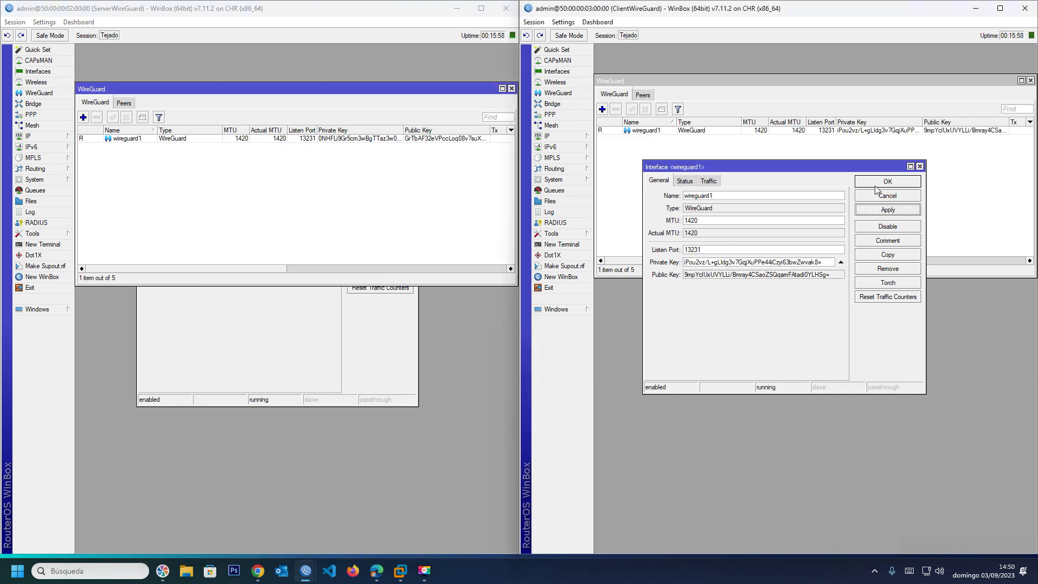
pyautogui.click(882, 180)
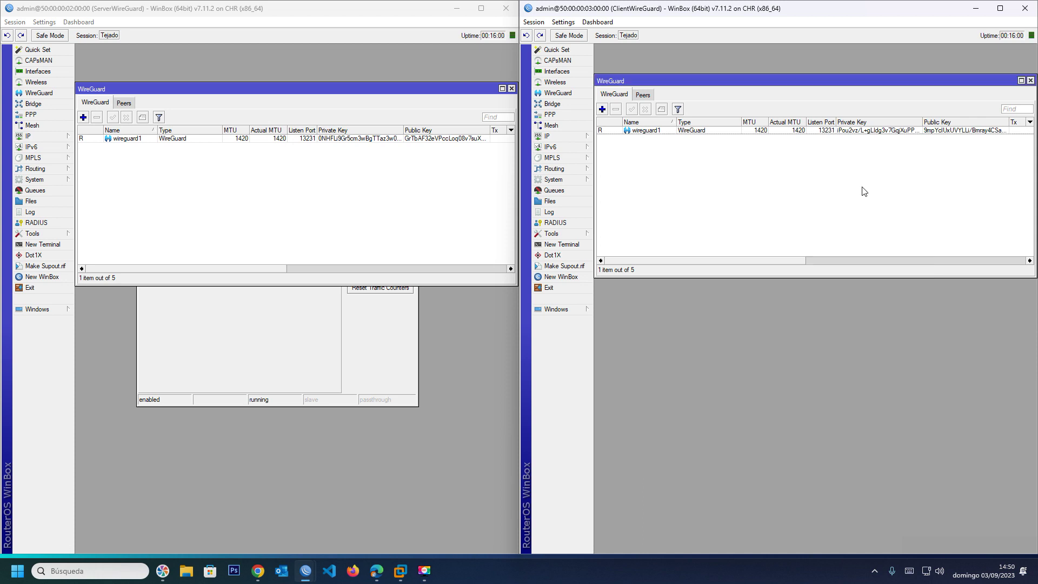
pyautogui.click(376, 361)
pyautogui.click(380, 174)
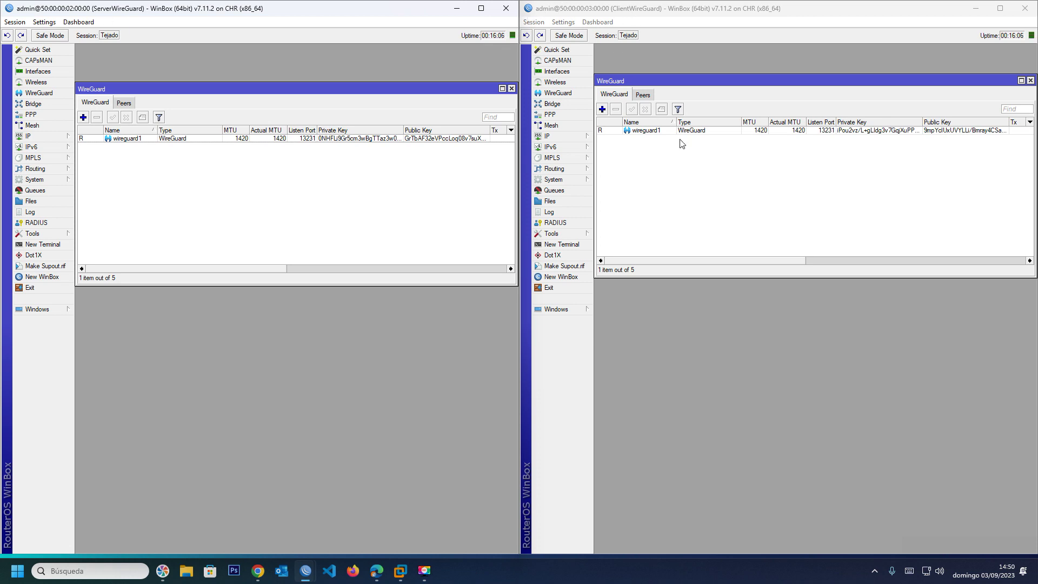
# Step: Add the IP address 172.16.50.1/30 to interface wireguard1 on the server router
pyautogui.click(337, 184)
pyautogui.click(48, 139)
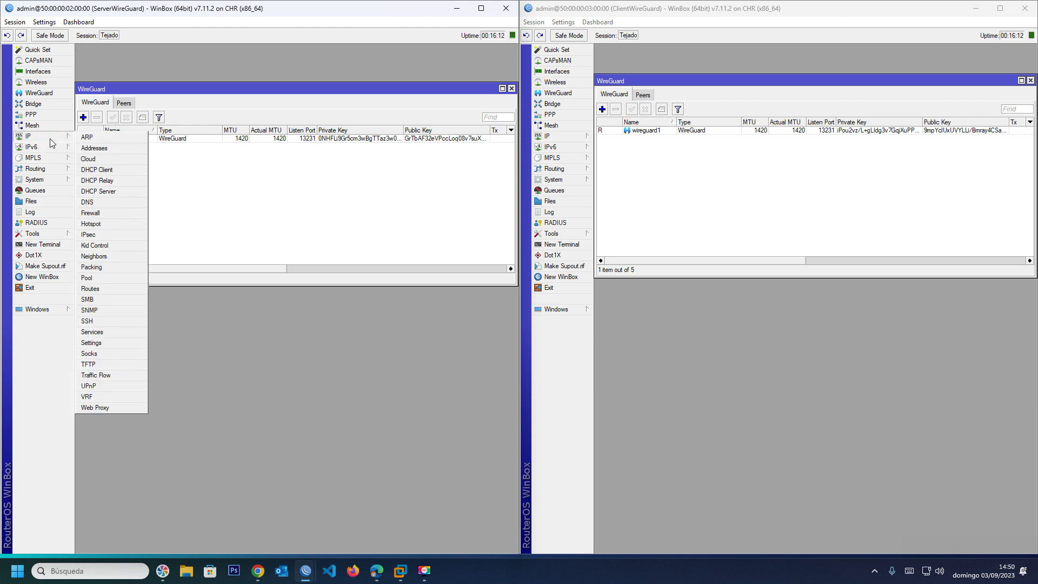
pyautogui.click(92, 148)
pyautogui.click(82, 171)
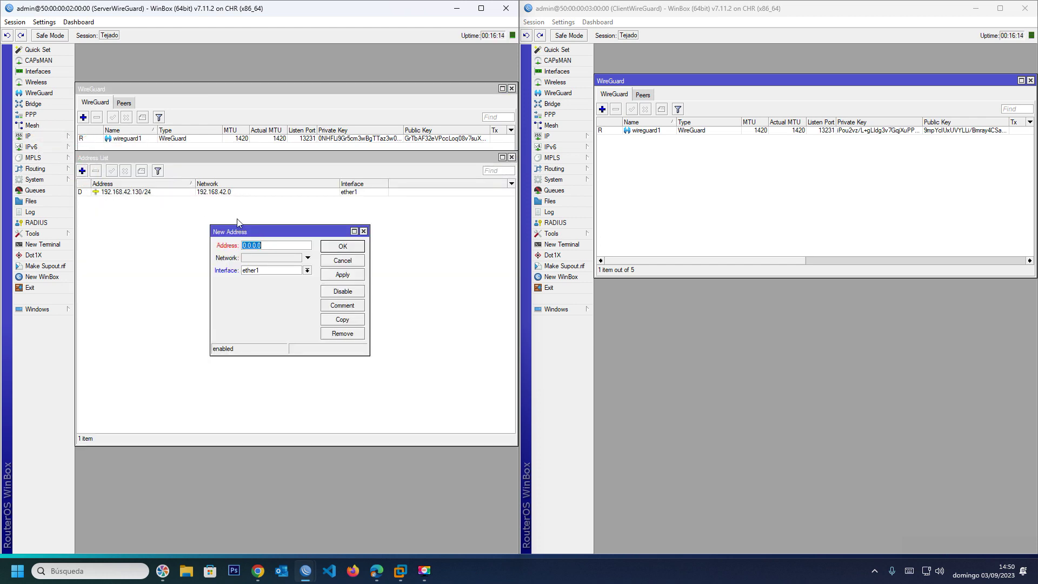
pyautogui.moveTo(247, 232); pyautogui.dragTo(182, 225)
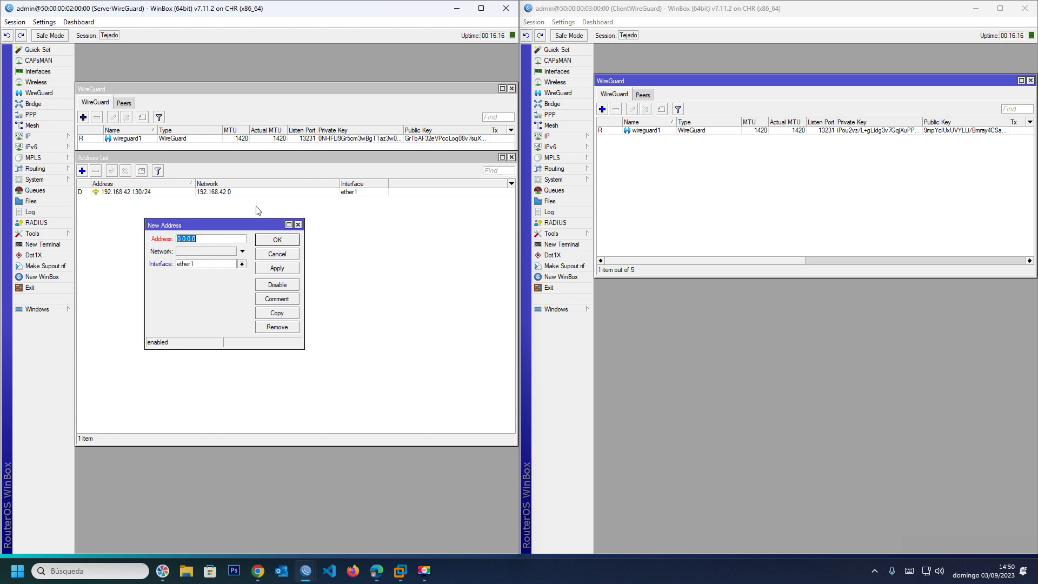
pyautogui.write('172.16.50.1/30')
pyautogui.click(242, 264)
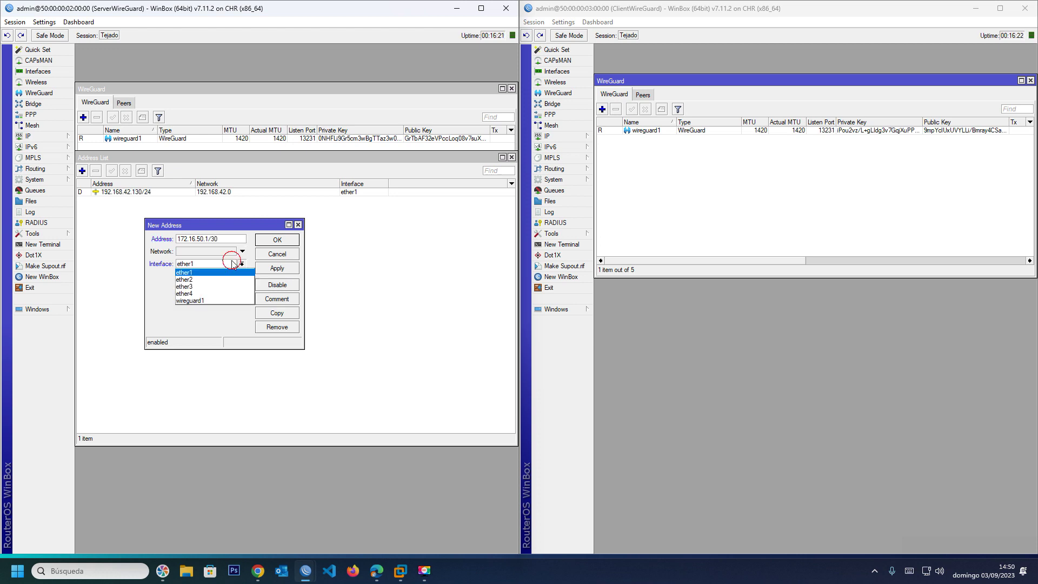
pyautogui.click(200, 292)
pyautogui.click(271, 272)
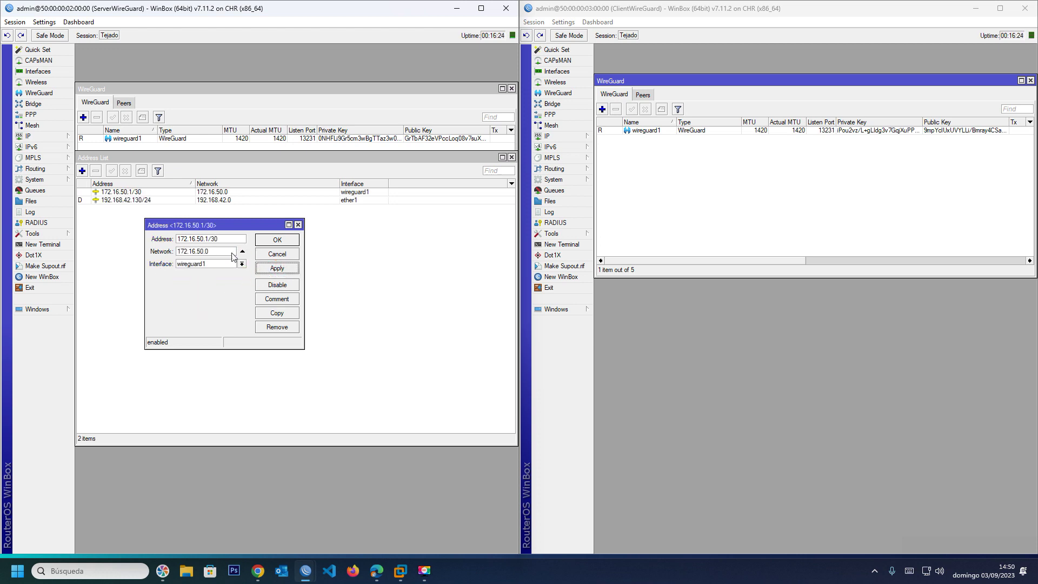
pyautogui.click(277, 240)
# Step: Add the IP address 172.16.50.2/30 to interface wireguard1 on the client router
pyautogui.click(665, 187)
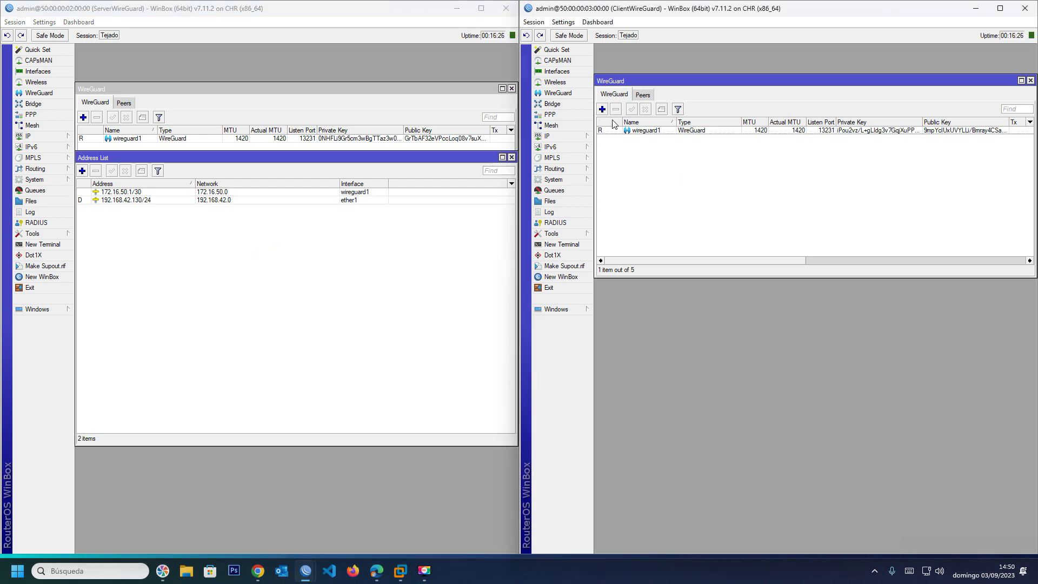
pyautogui.click(547, 136)
pyautogui.click(621, 149)
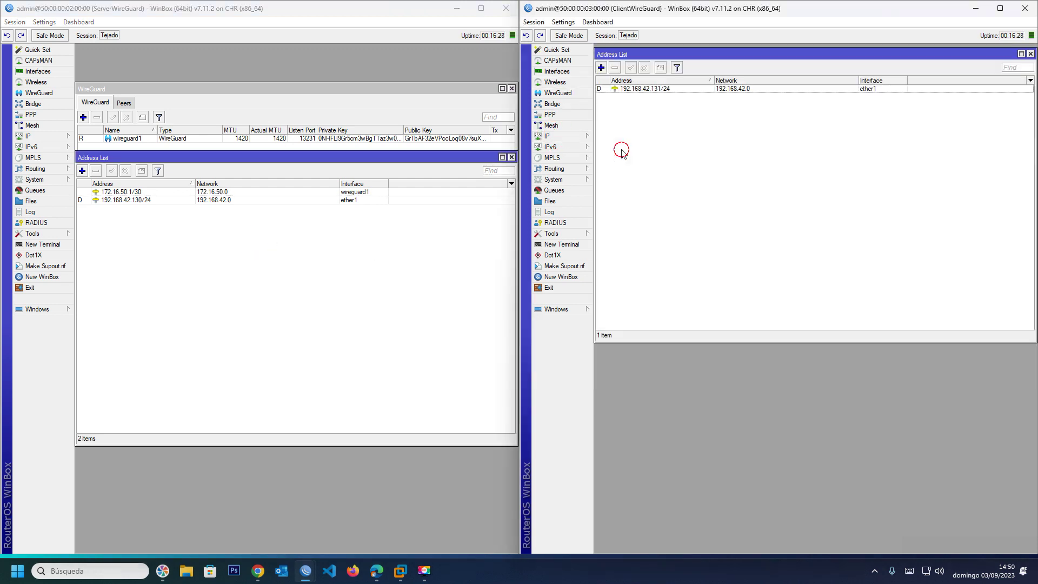
pyautogui.click(601, 68)
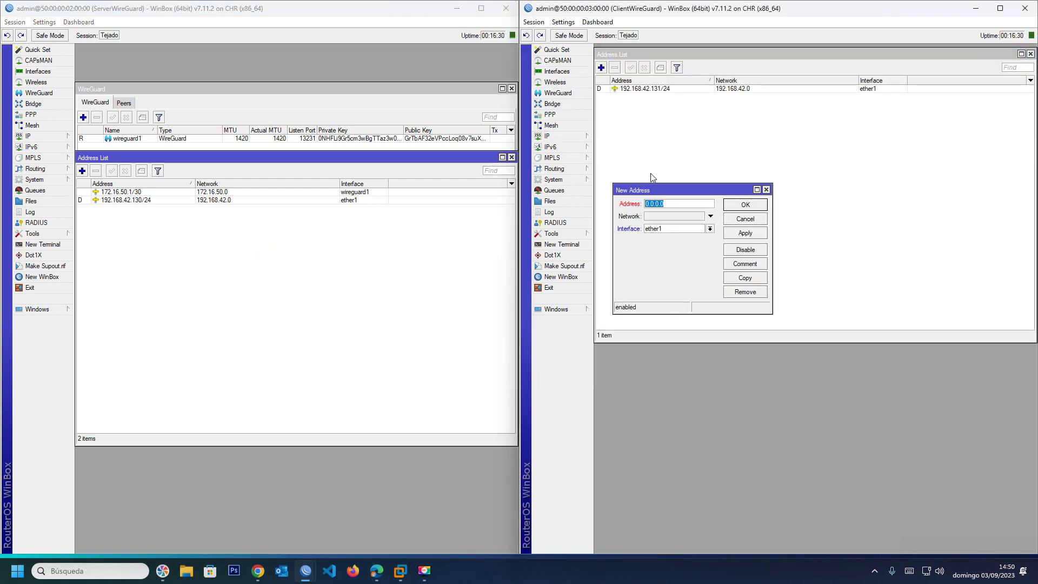
pyautogui.write('172.16.50')
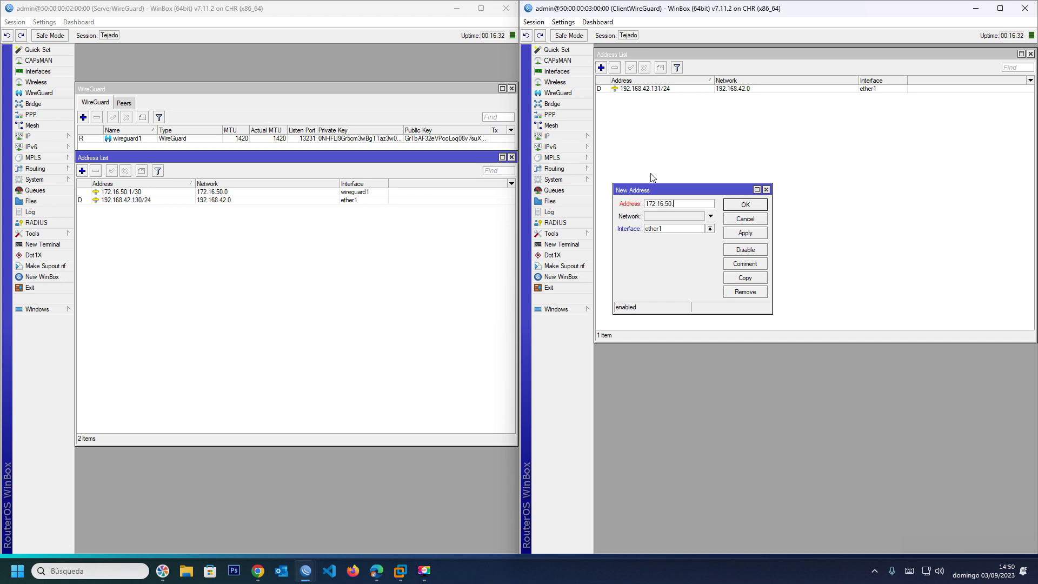
pyautogui.write('.2/30')
pyautogui.click(670, 228)
pyautogui.click(670, 262)
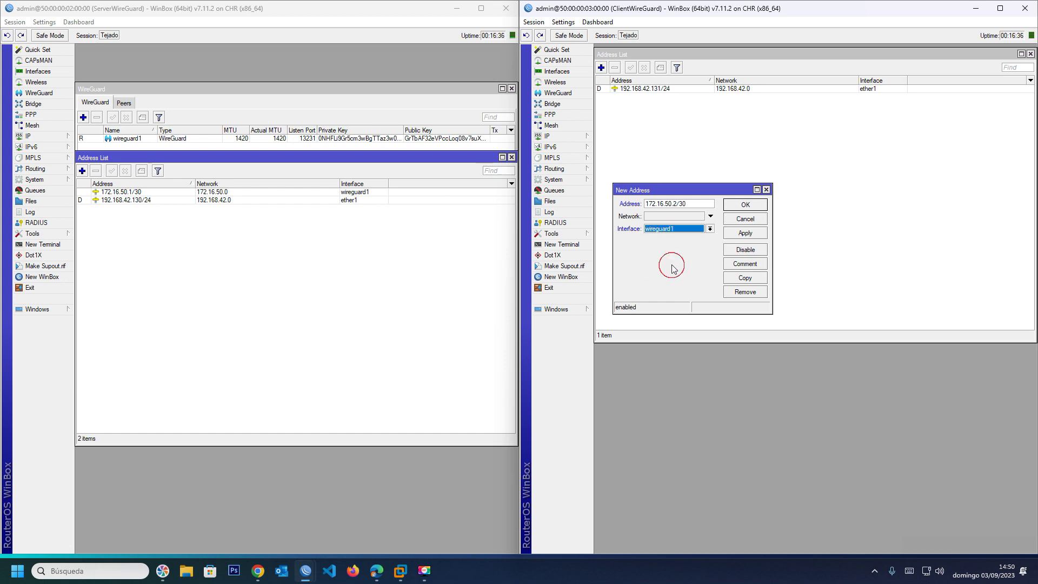
pyautogui.click(738, 205)
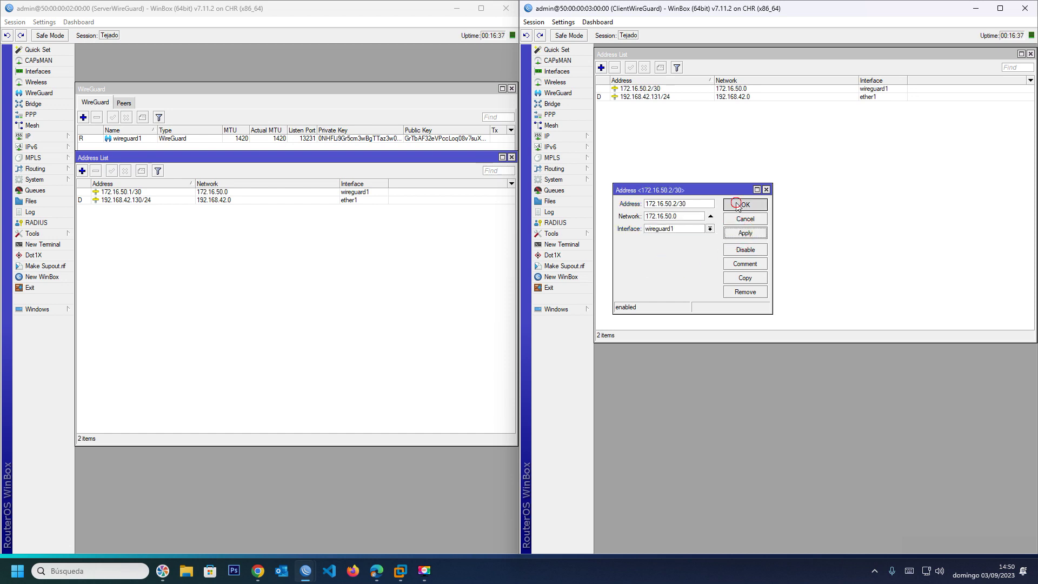
# Step: Ping 172.16.50.2 from a new terminal on the server router to test the tunnel
pyautogui.click(278, 253)
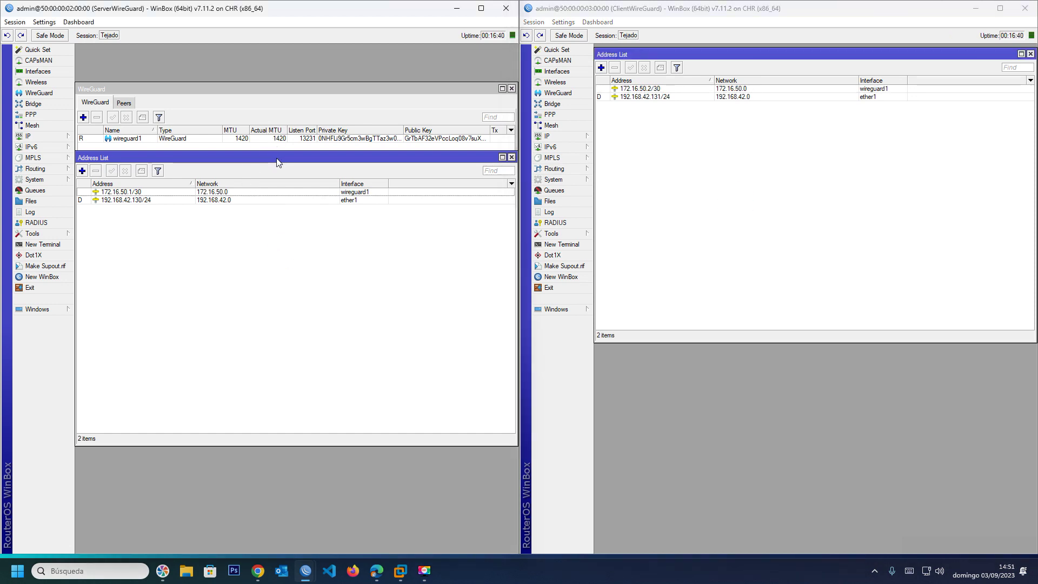
pyautogui.moveTo(278, 158); pyautogui.dragTo(274, 215)
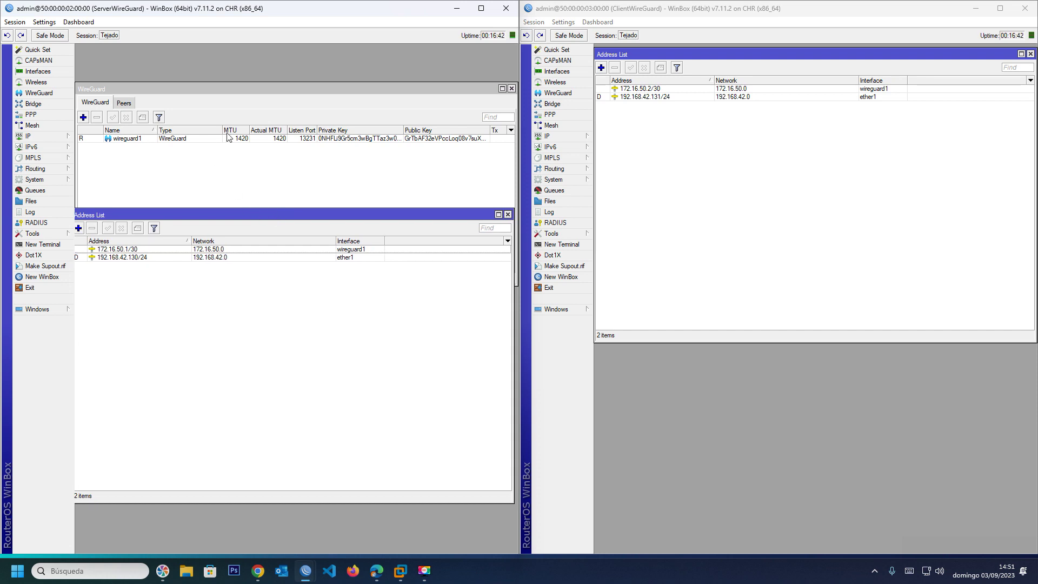
pyautogui.click(57, 247)
pyautogui.write('p')
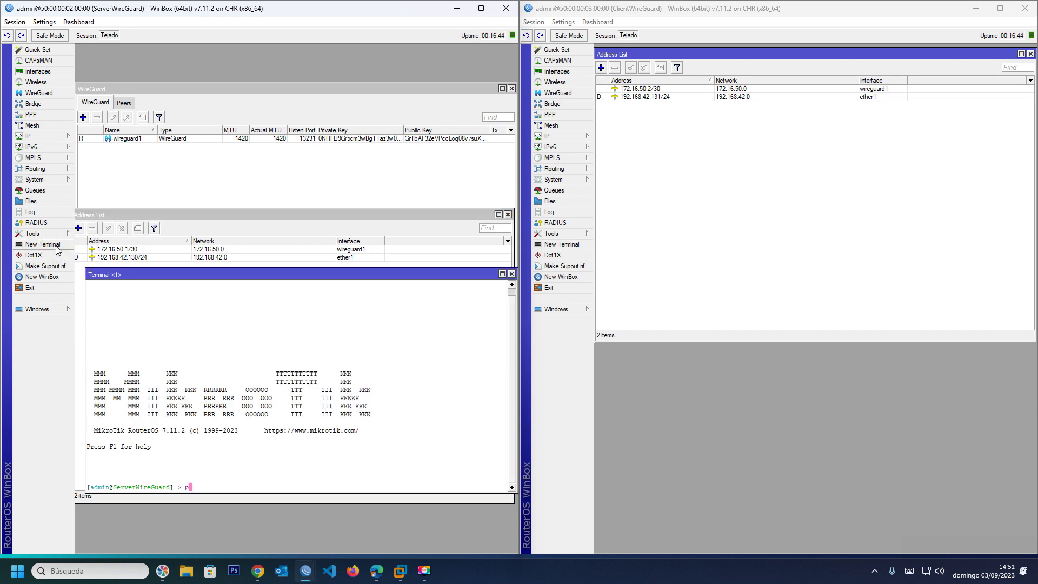
pyautogui.write('ing 172.16.50.2')
pyautogui.press('Return')
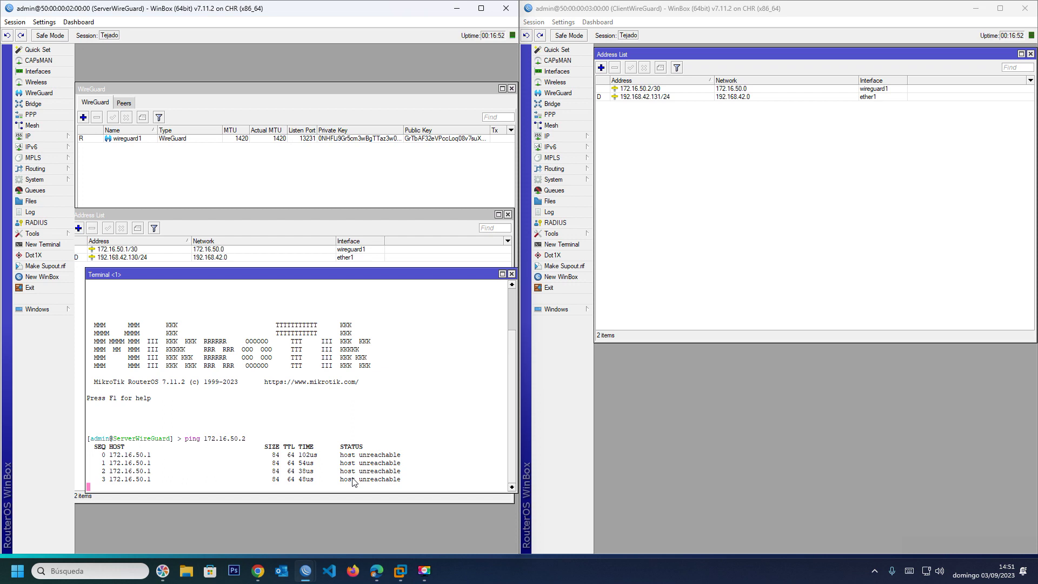
# Step: Close the client's address list and bring up the WireGuard peer lists on both routers
pyautogui.click(359, 216)
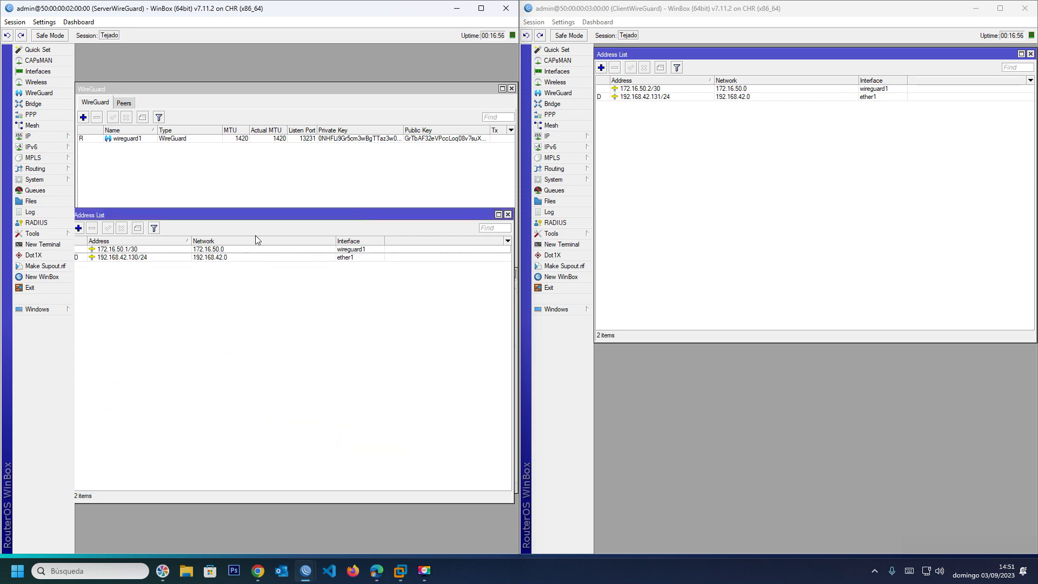
pyautogui.moveTo(265, 222); pyautogui.dragTo(274, 185)
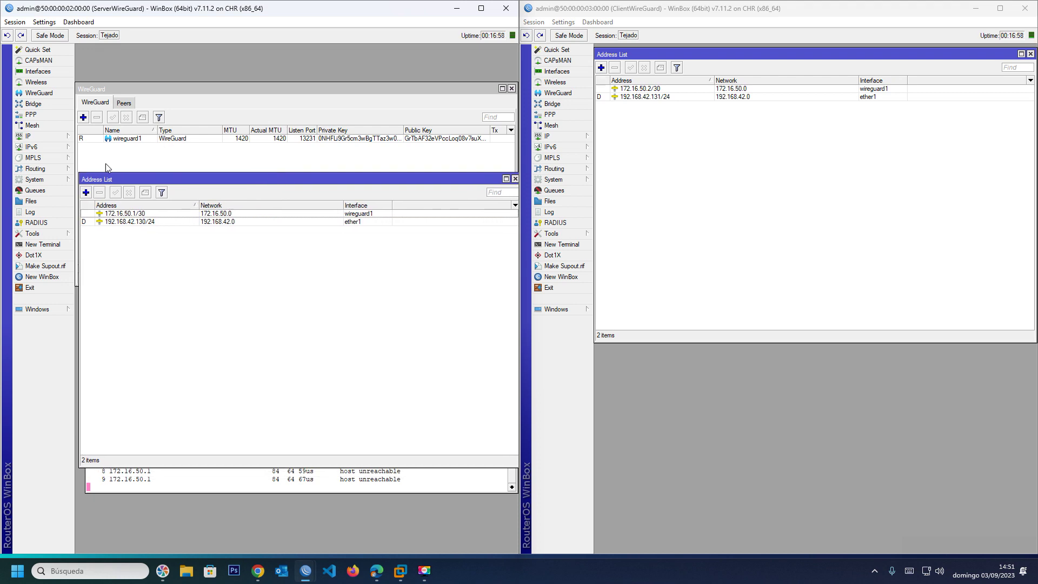
pyautogui.click(122, 102)
pyautogui.click(702, 179)
pyautogui.press('Escape')
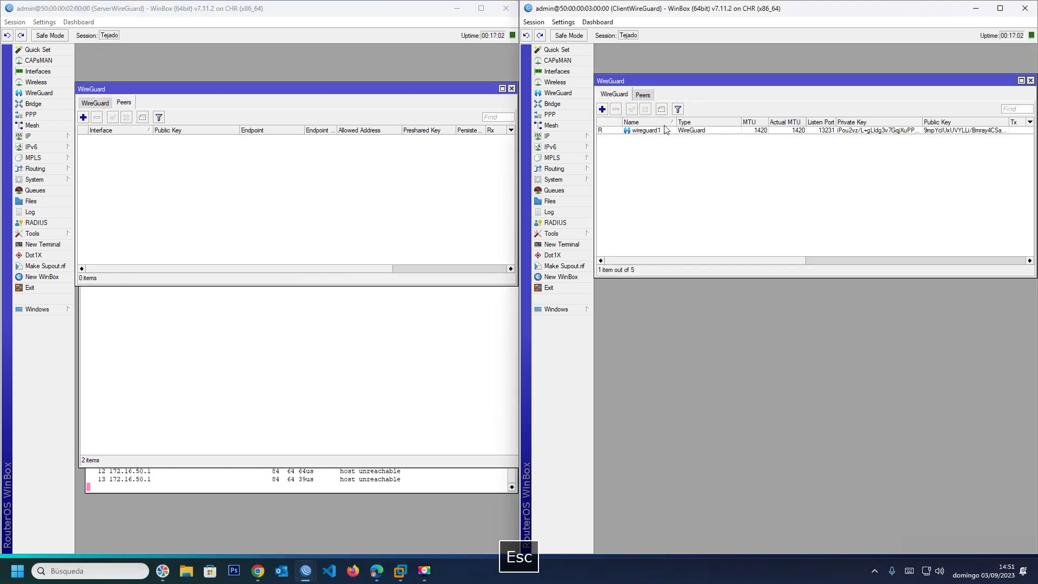
pyautogui.click(643, 94)
pyautogui.moveTo(239, 89); pyautogui.dragTo(240, 71)
pyautogui.moveTo(611, 83); pyautogui.dragTo(611, 81)
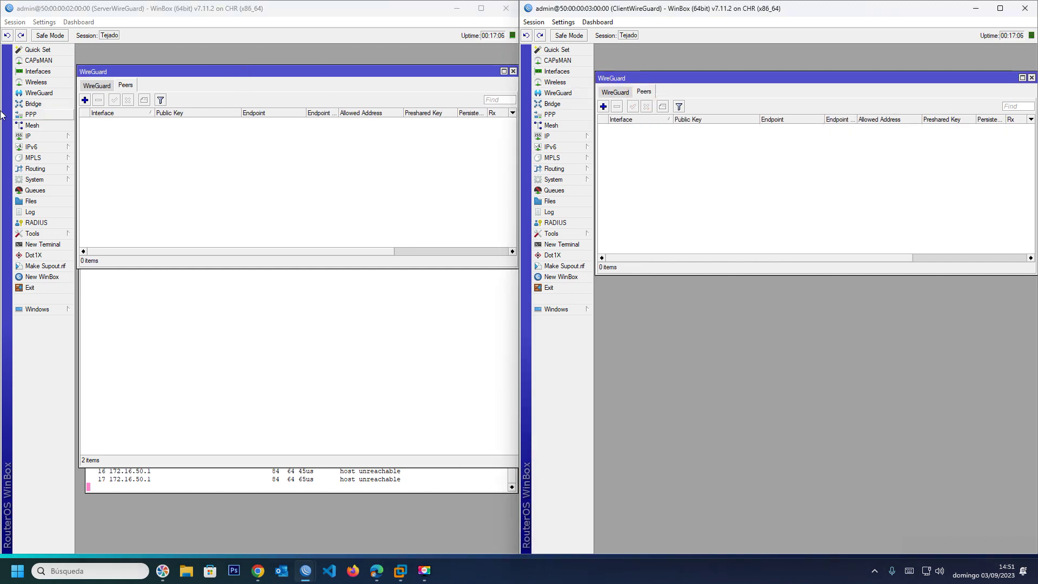
# Step: Start a new peer on the server router's wireguard1 and paste in the public key of the client's wireguard1 interface
pyautogui.click(85, 100)
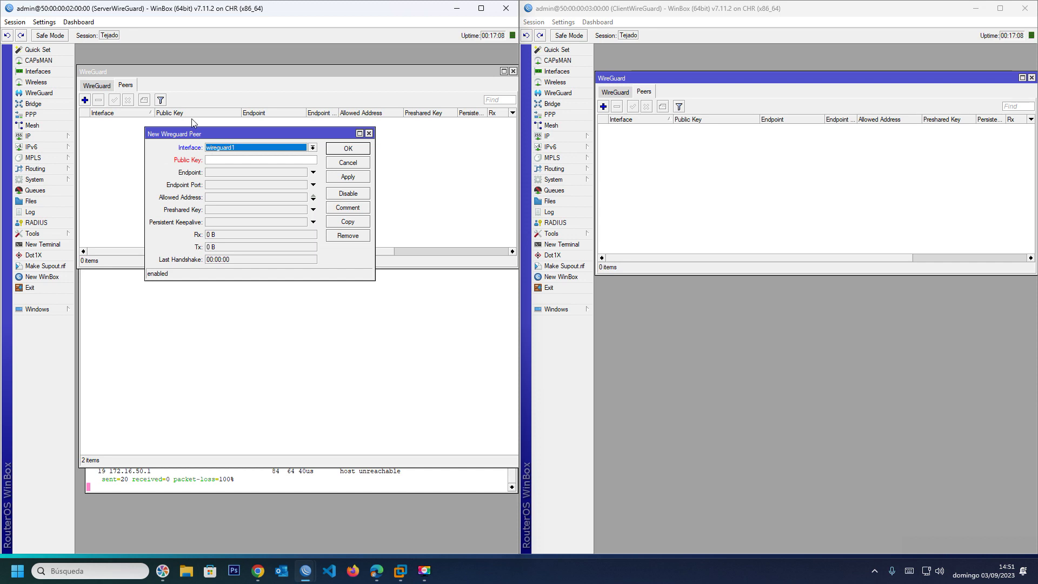
pyautogui.click(616, 92)
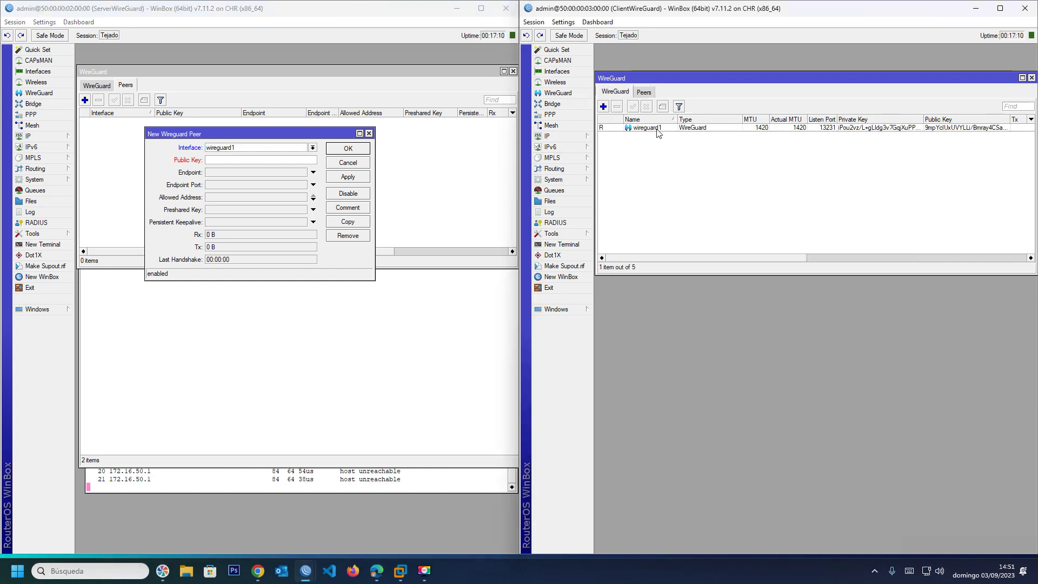
pyautogui.doubleClick(647, 127)
pyautogui.moveTo(698, 167); pyautogui.dragTo(668, 150)
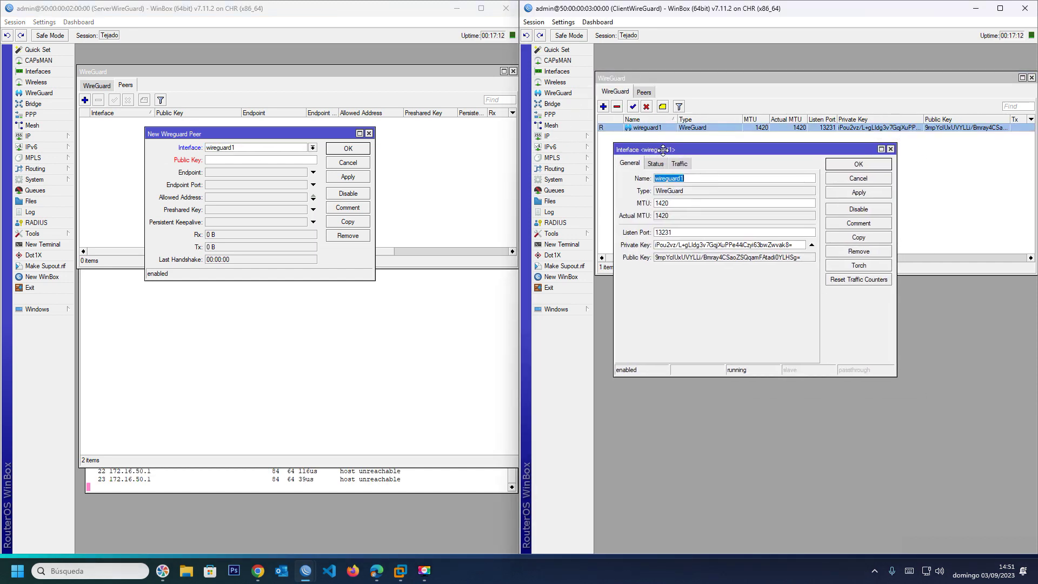
pyautogui.click(262, 160)
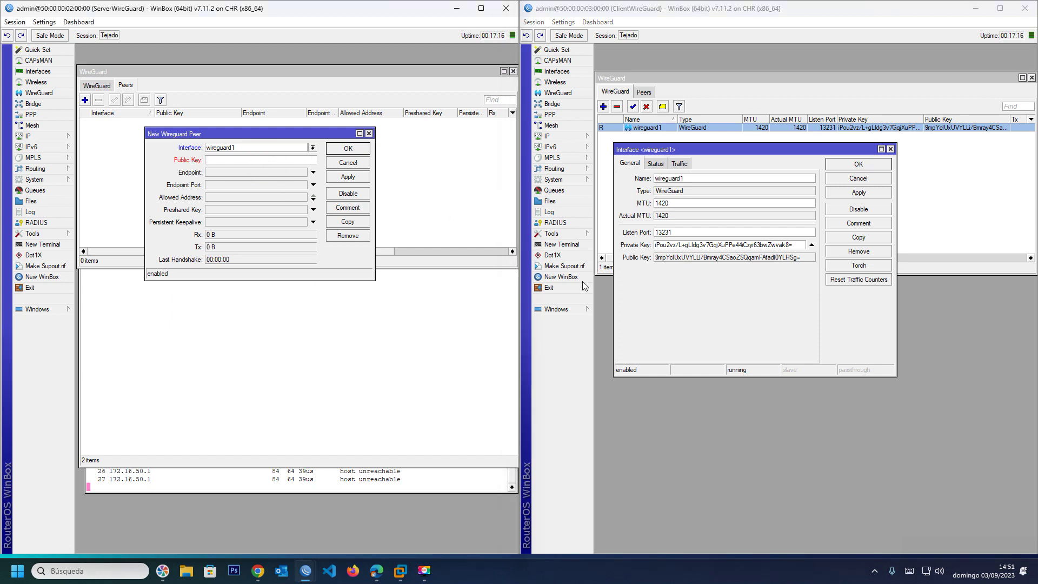
pyautogui.click(668, 259)
pyautogui.doubleClick(669, 259)
pyautogui.rightClick(668, 259)
pyautogui.click(684, 264)
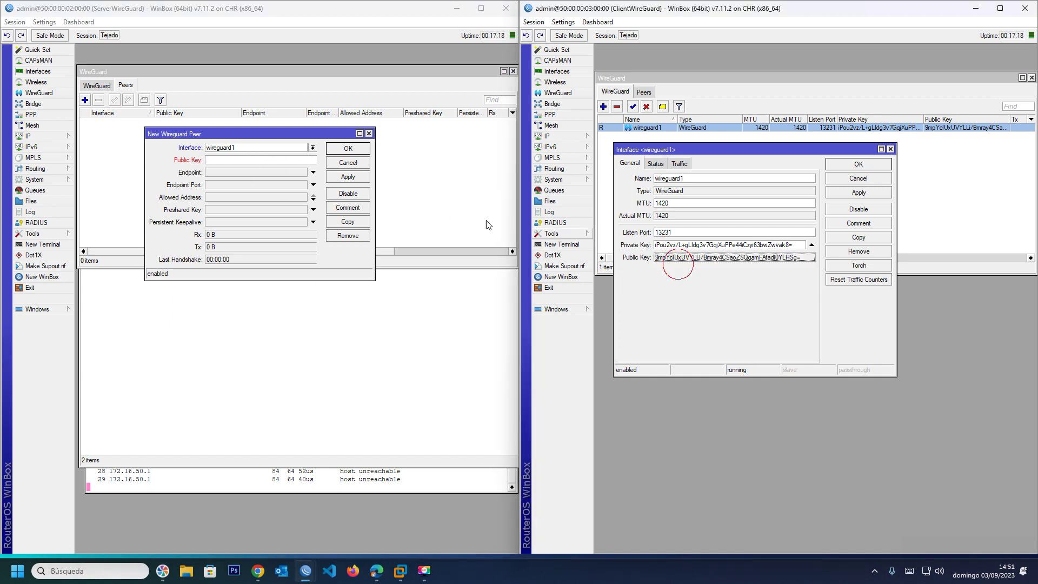
pyautogui.click(275, 158)
pyautogui.hotkey('ctrl', 'v')
# Step: Set the server peer's endpoint to the client's ether1 address, 192.168.42.131, looking it up in the client's address list
pyautogui.click(244, 172)
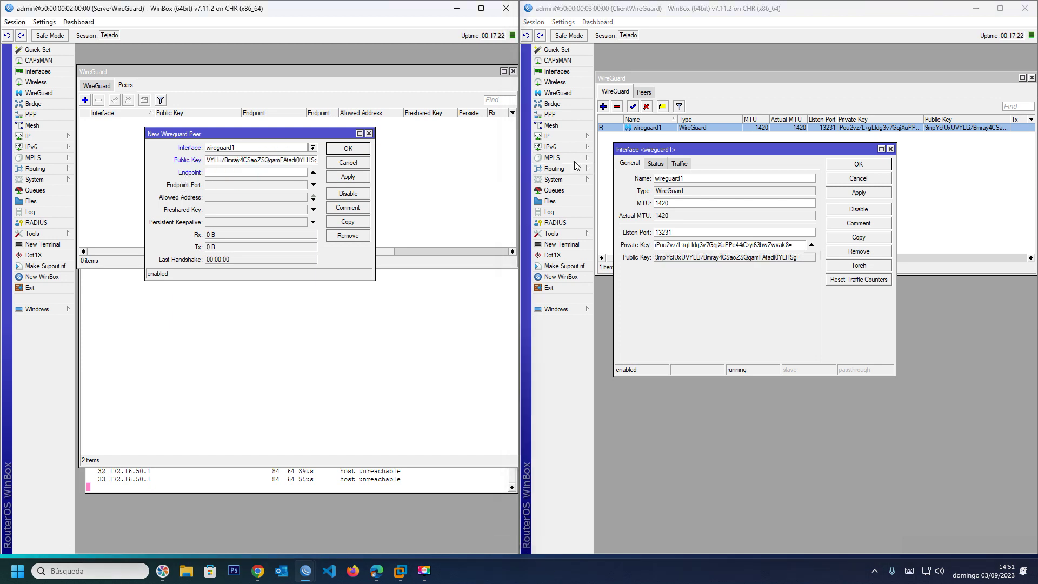
pyautogui.click(549, 136)
pyautogui.click(621, 150)
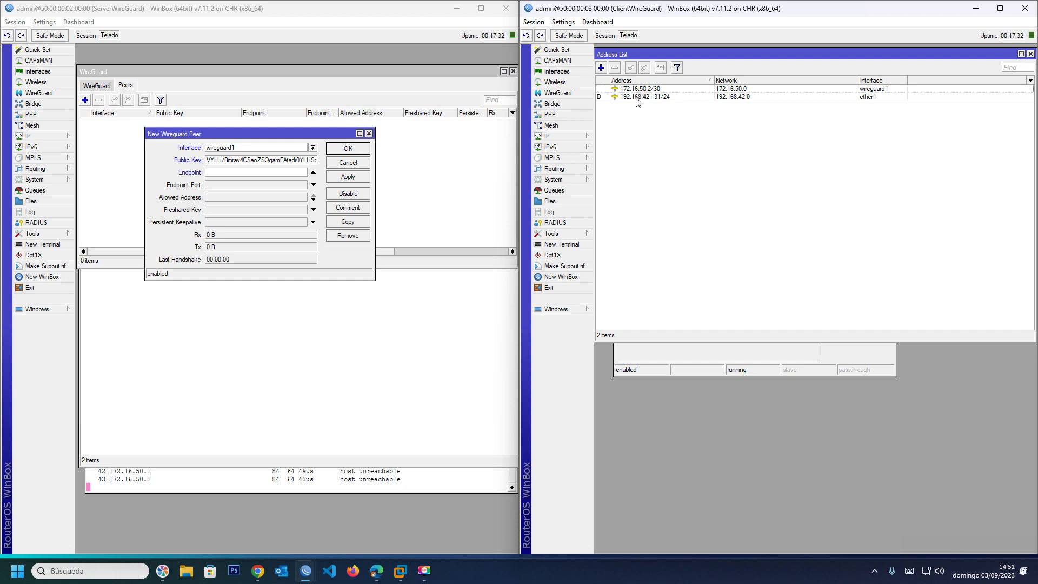
pyautogui.click(638, 97)
pyautogui.doubleClick(640, 98)
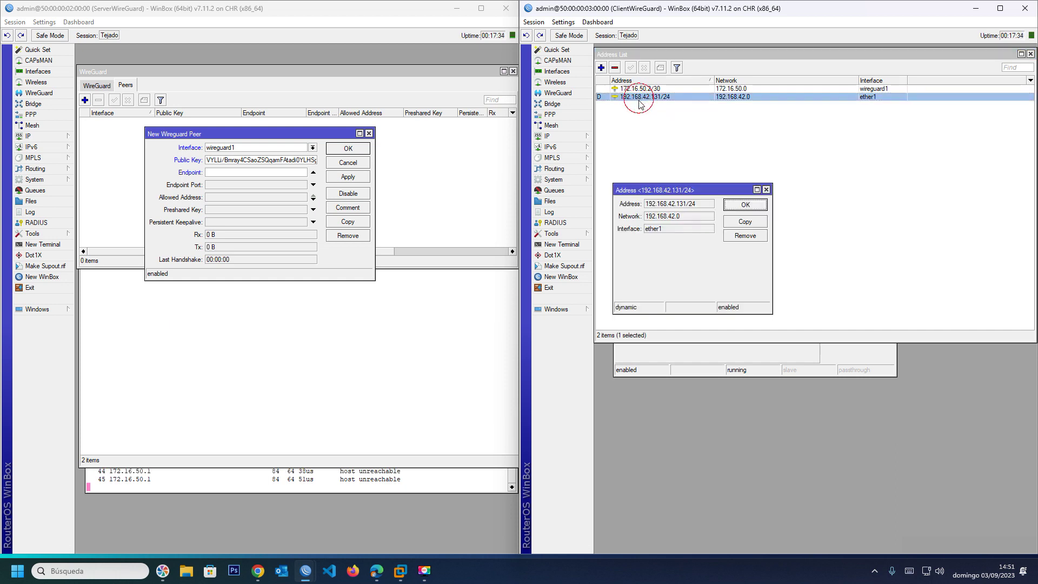
pyautogui.click(226, 173)
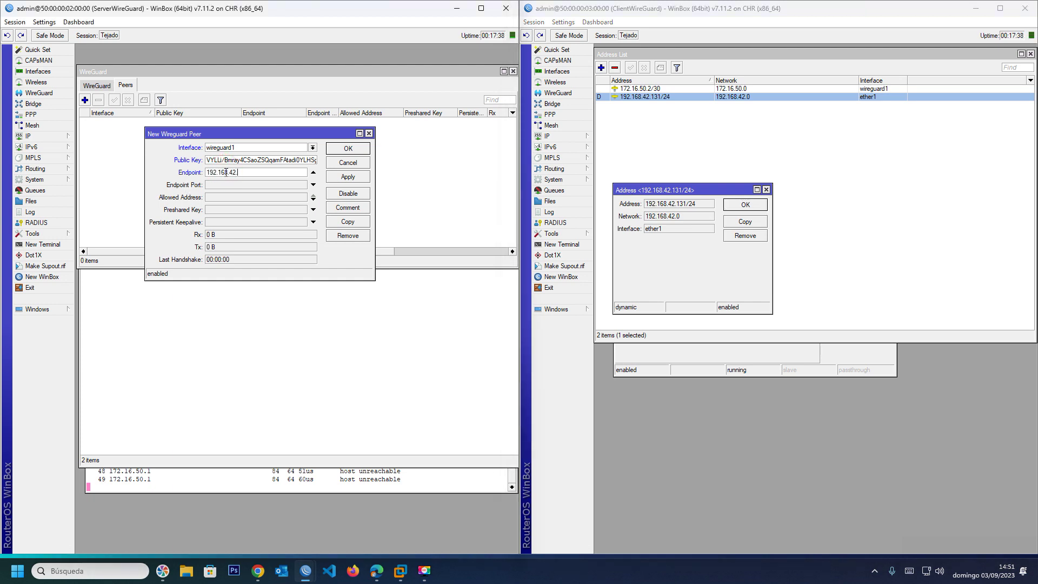
# Step: Set the server peer's endpoint port to 13231, copied from the client interface's listen port
pyautogui.click(217, 185)
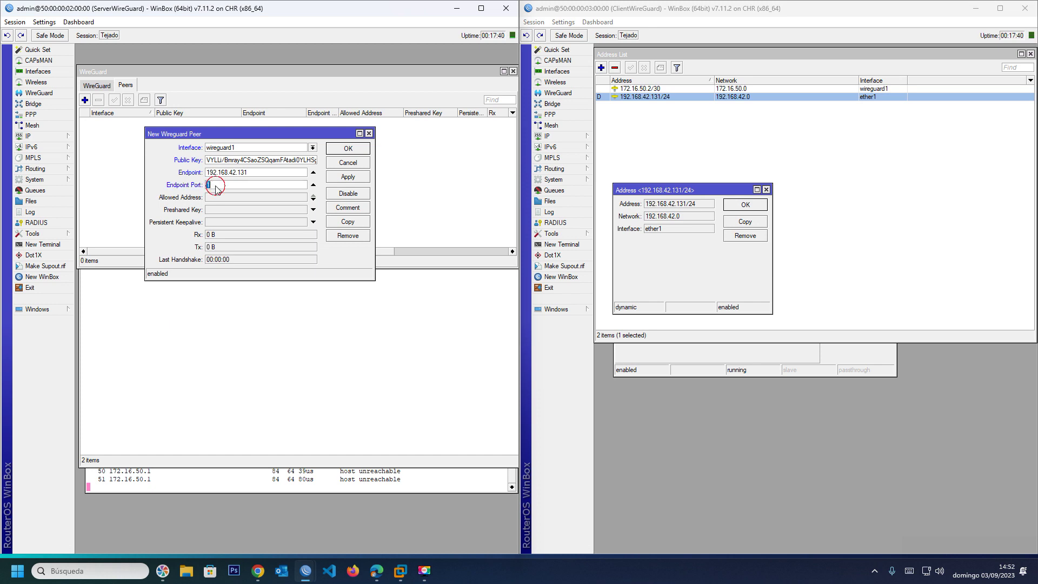
pyautogui.write('1')
pyautogui.click(659, 352)
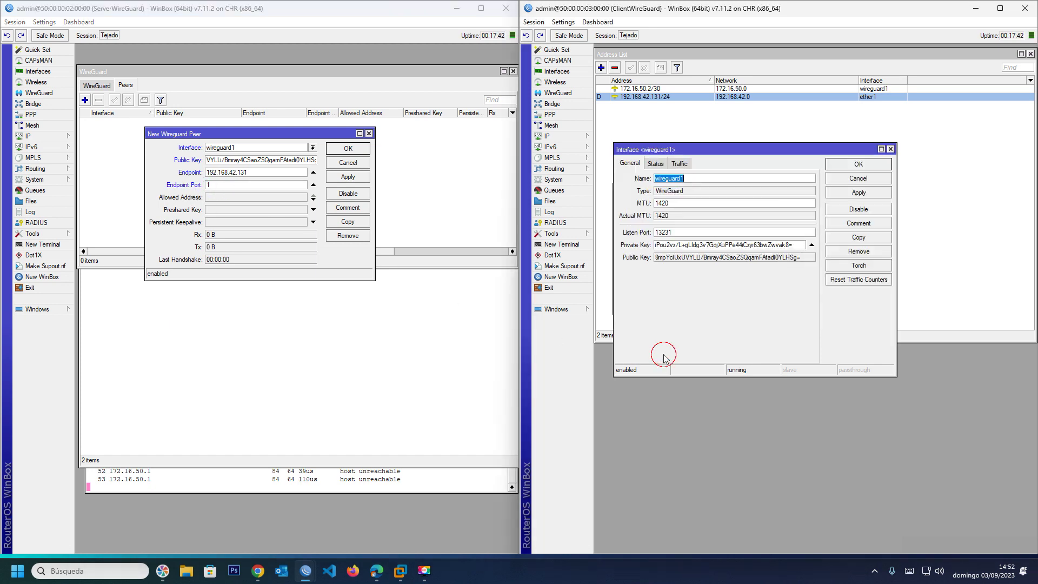
pyautogui.doubleClick(664, 233)
pyautogui.hotkey('ctrl', 'c')
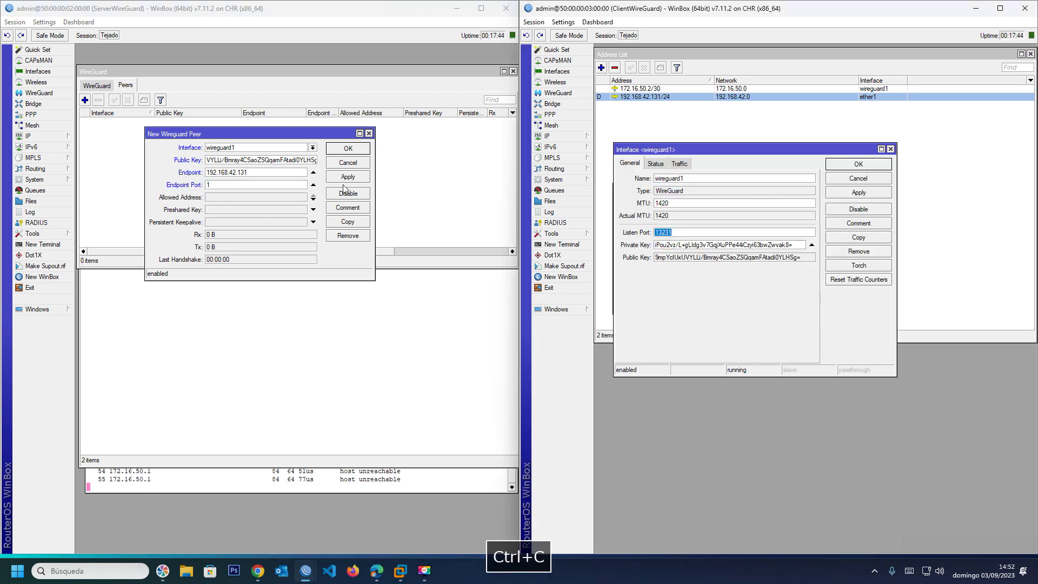
pyautogui.click(231, 194)
pyautogui.hotkey('ctrl', 'v')
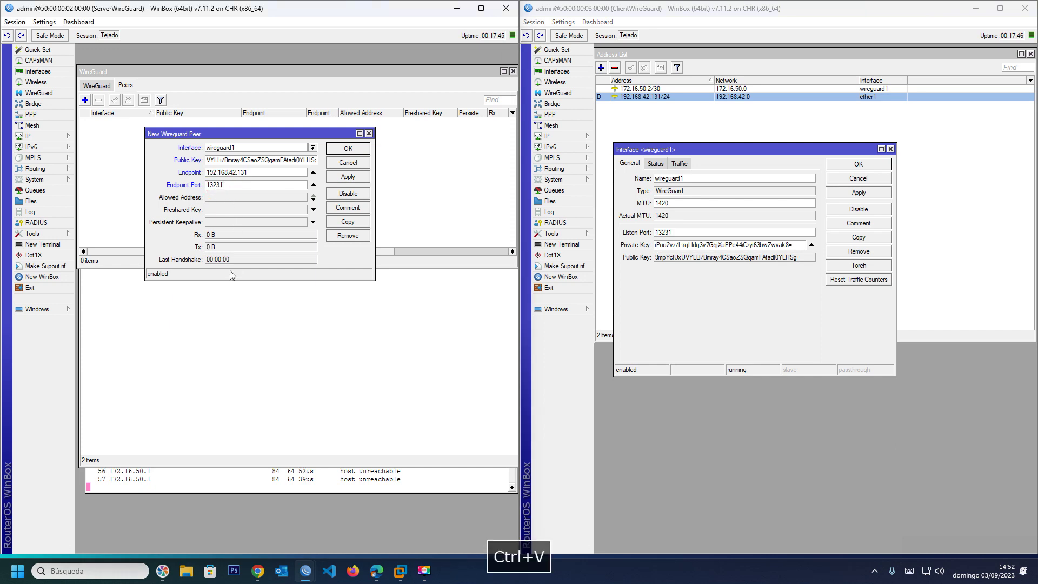
# Step: Set the server peer's allowed address to 0.0.0.0/0 and save the peer
pyautogui.click(217, 198)
pyautogui.write('0.0.0.')
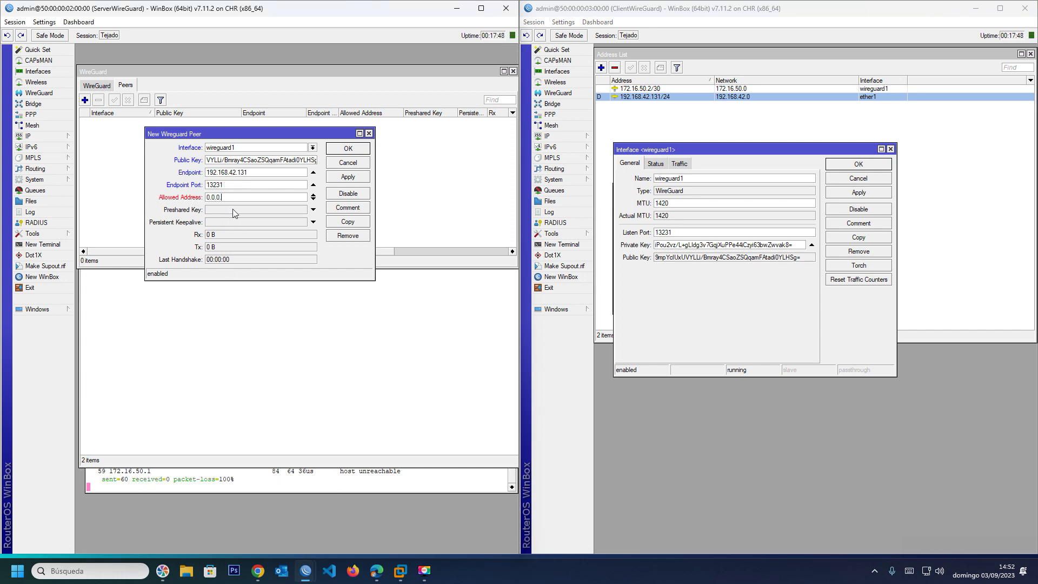
pyautogui.write('/0')
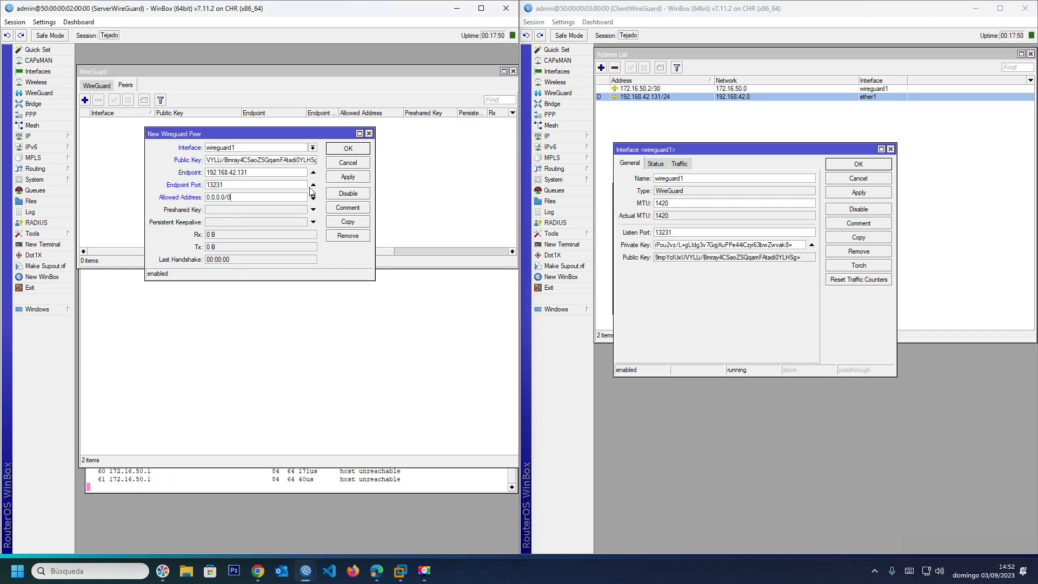
pyautogui.click(335, 181)
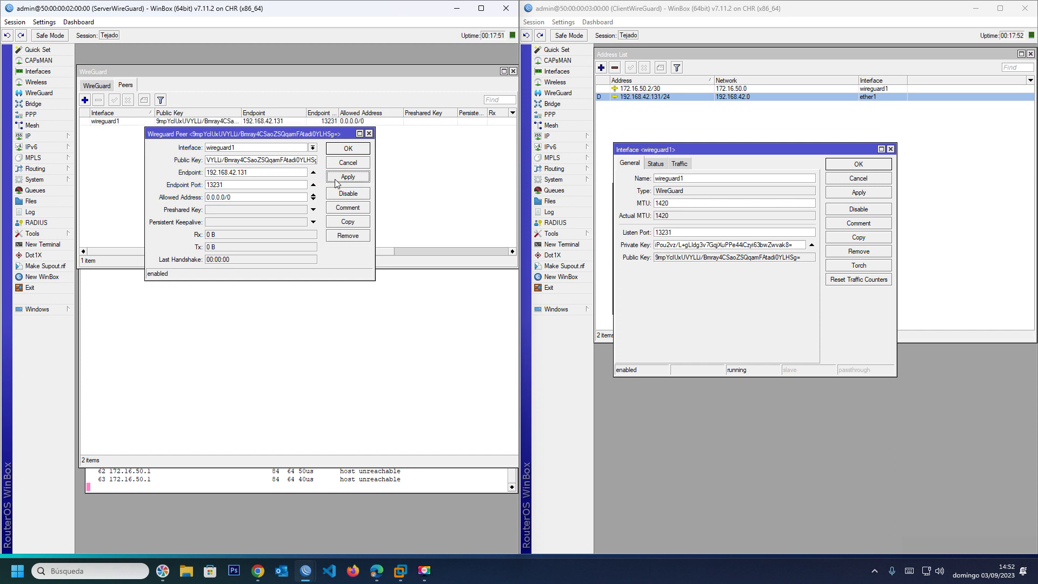
pyautogui.click(333, 150)
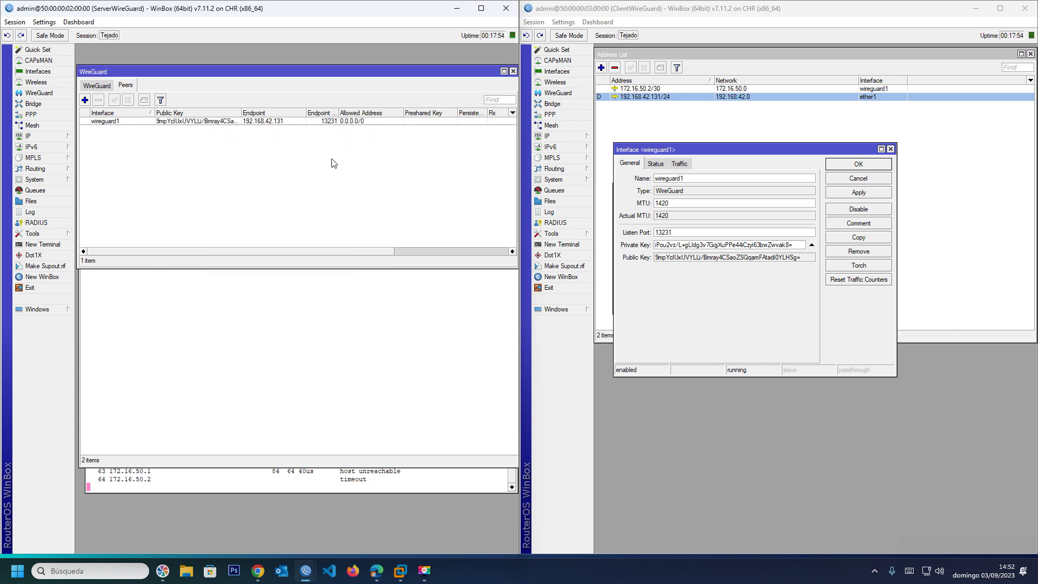
# Step: Bring the server's running ping into view and close the client's wireguard1 interface and ether1 address windows
pyautogui.click(312, 482)
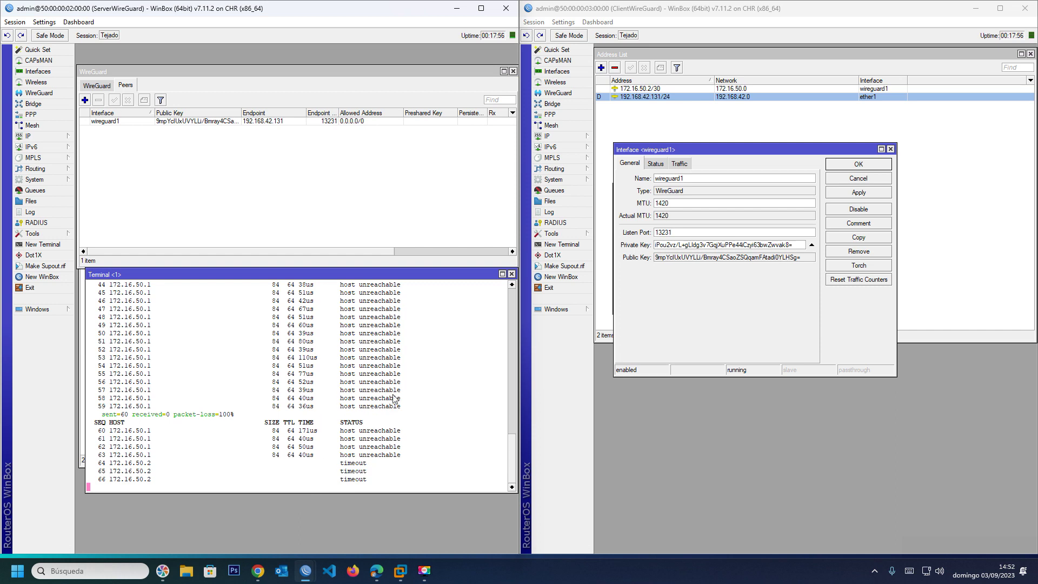
pyautogui.click(697, 319)
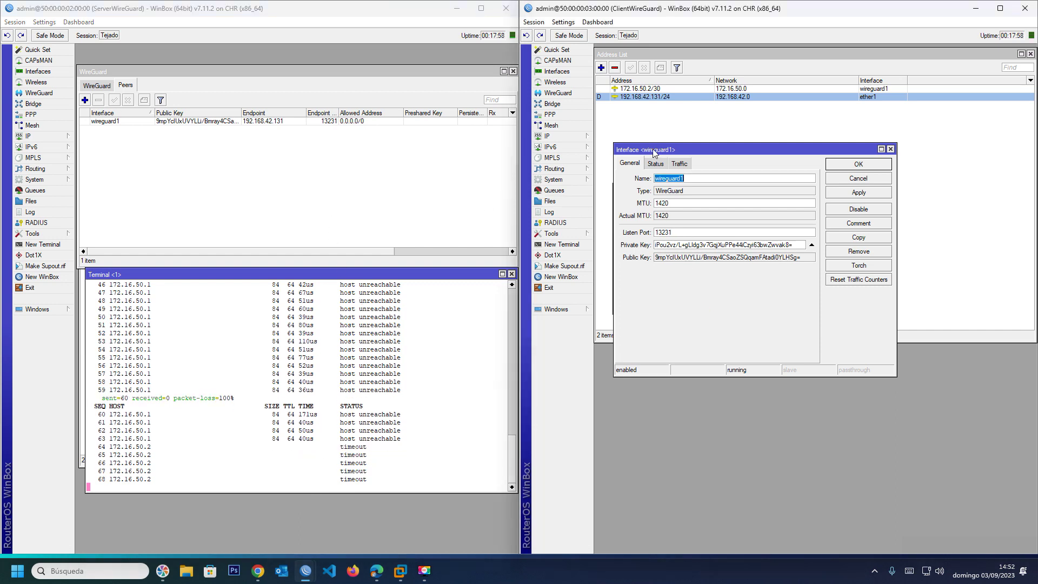
pyautogui.click(845, 163)
pyautogui.click(737, 204)
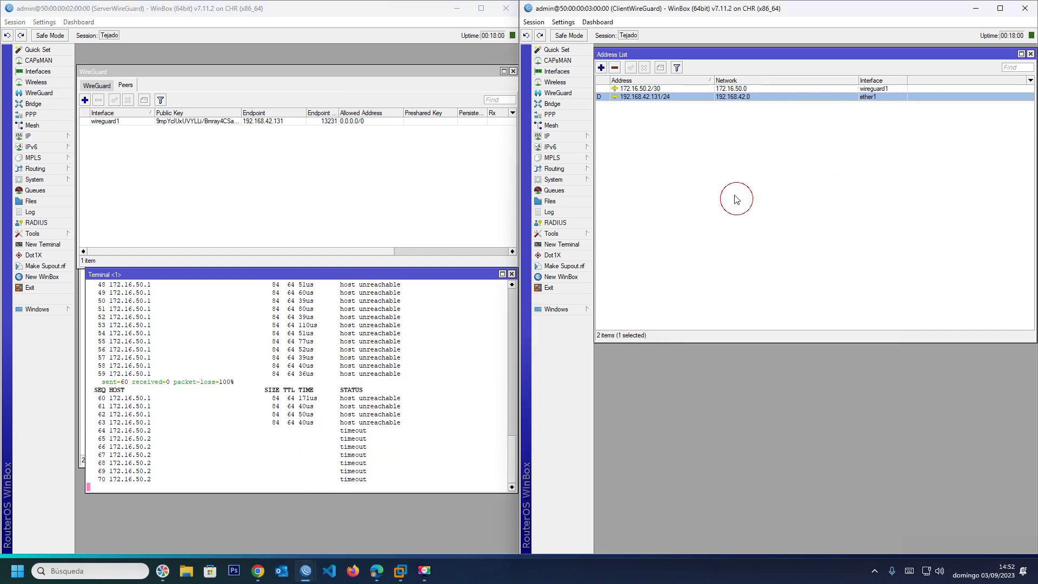
pyautogui.click(668, 208)
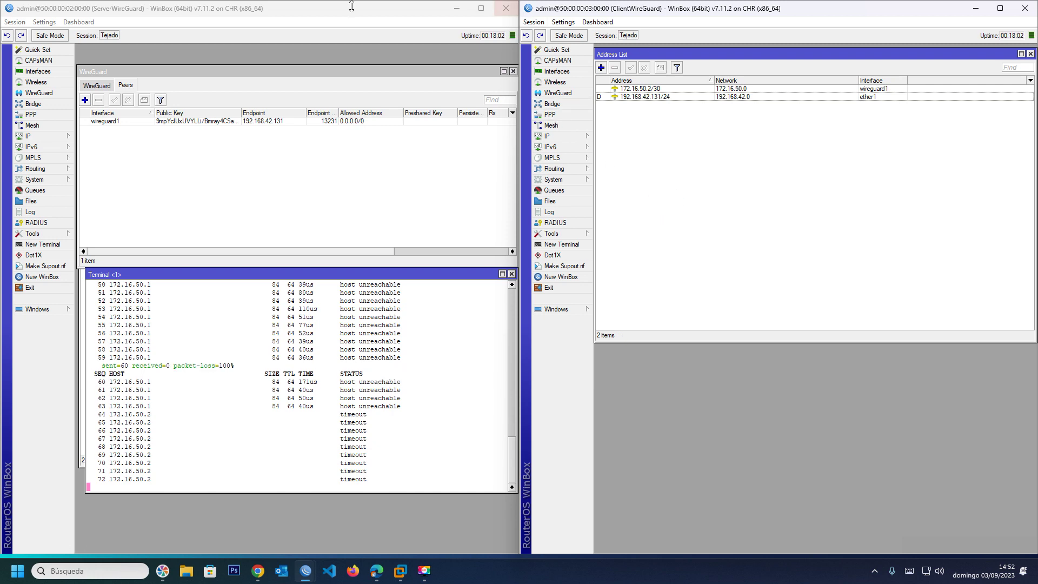
# Step: Start a new peer on the client router's wireguard1 and paste in the public key of the server's wireguard1 interface
pyautogui.click(558, 93)
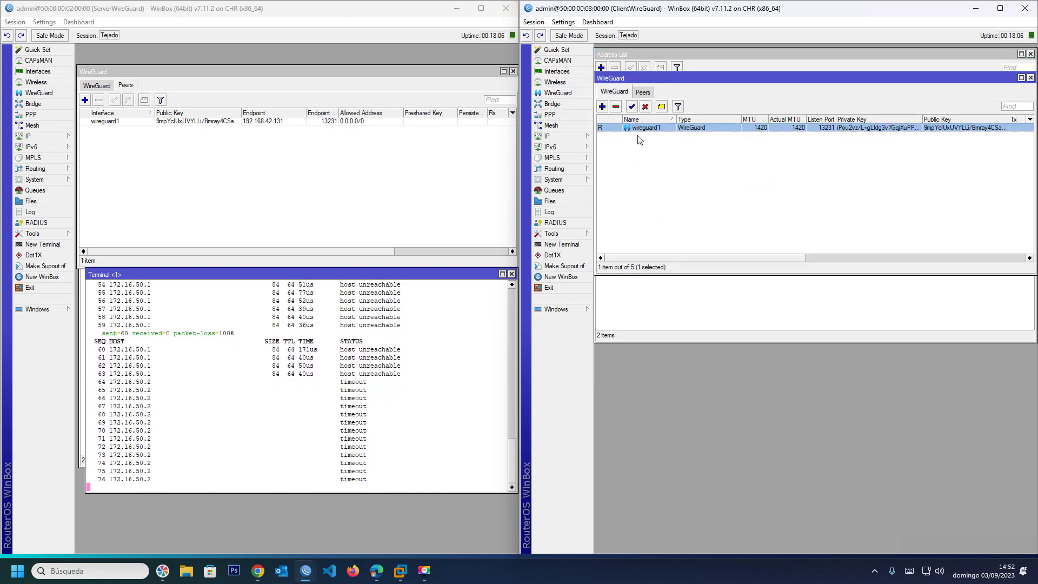
pyautogui.click(643, 92)
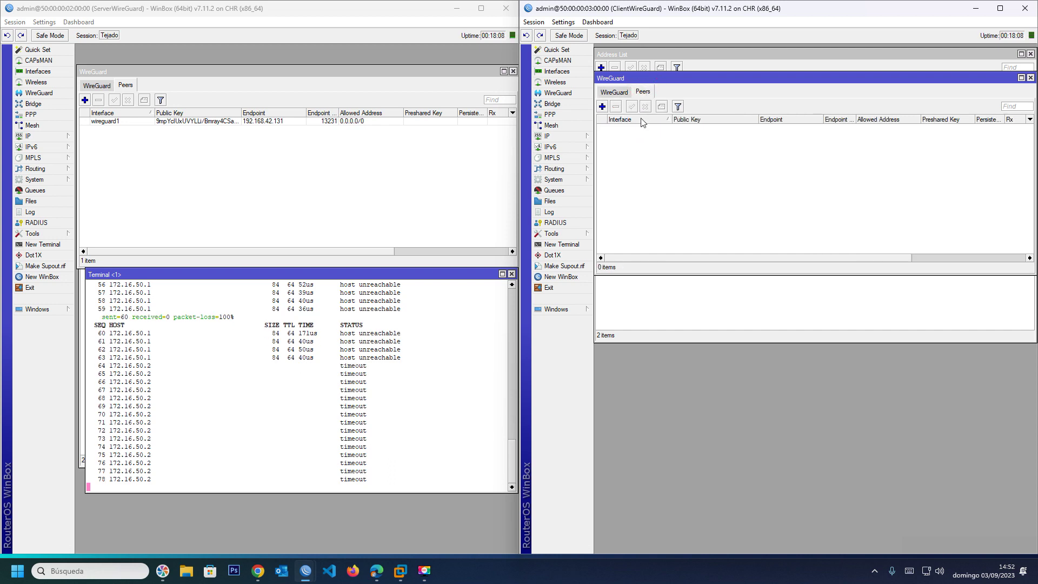
pyautogui.click(602, 106)
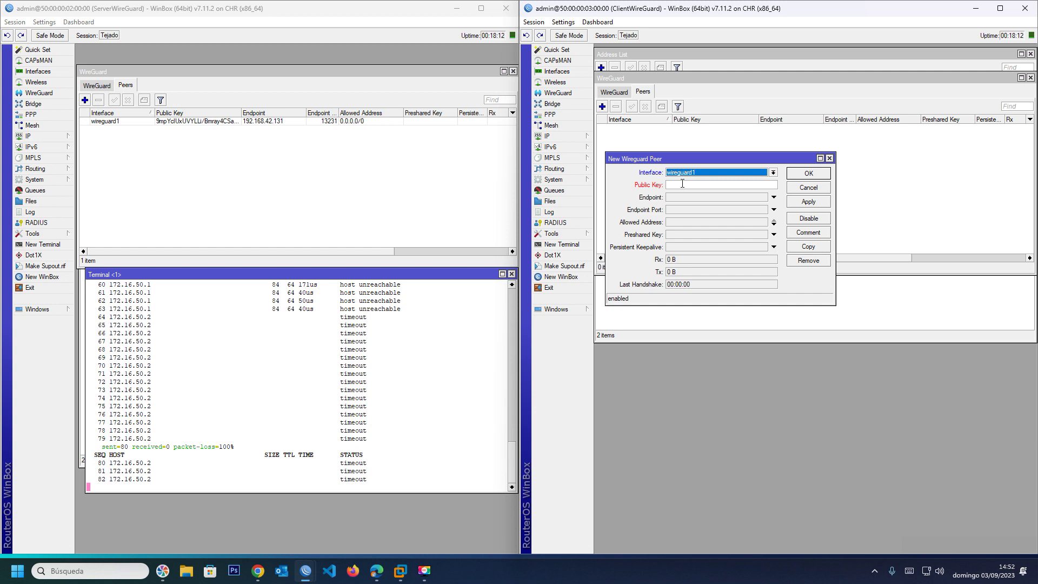
pyautogui.click(107, 85)
pyautogui.doubleClick(130, 120)
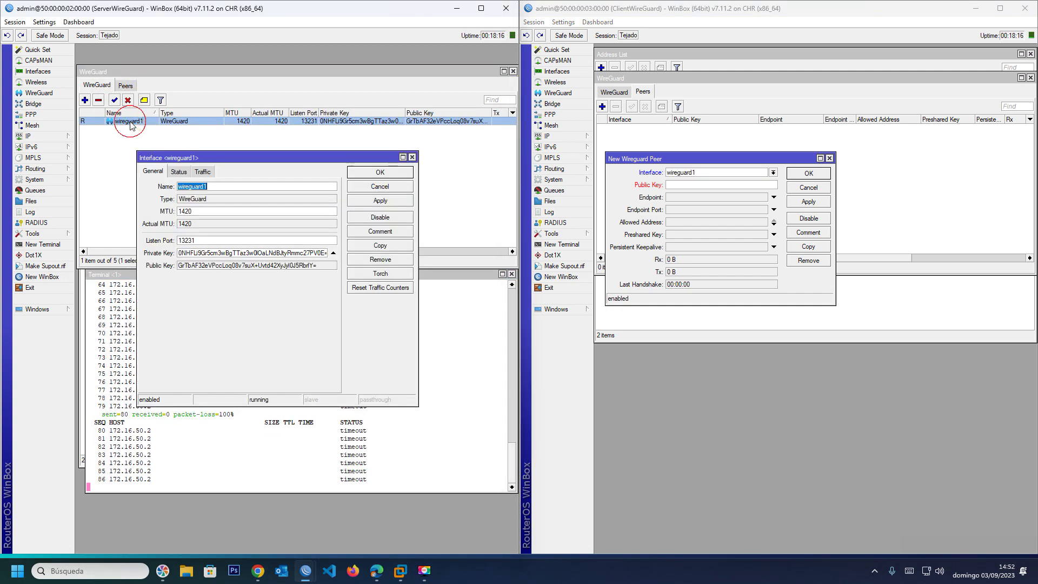
pyautogui.tripleClick(202, 267)
pyautogui.hotkey('ctrl', 'c')
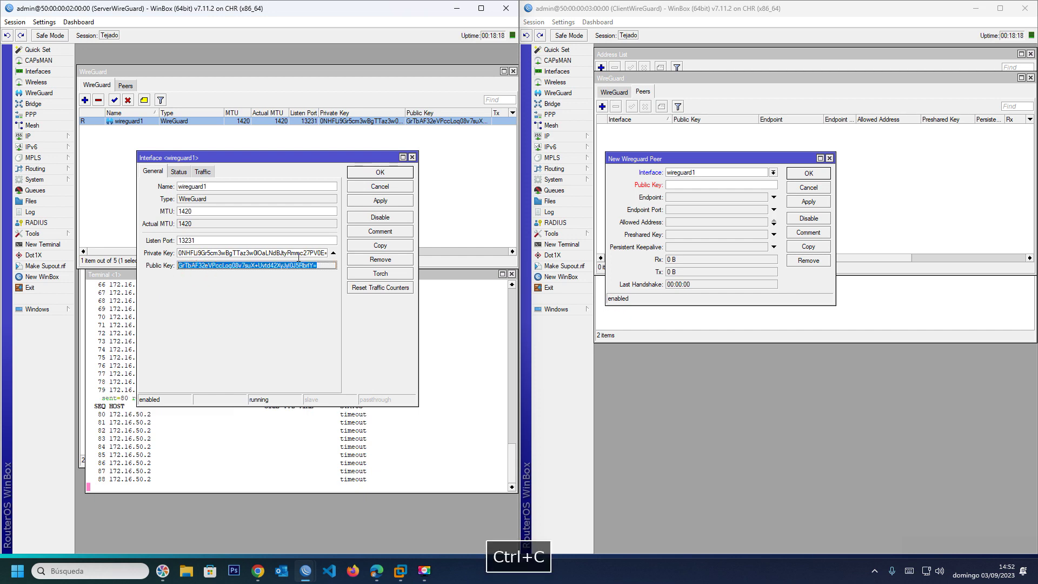
pyautogui.click(680, 187)
pyautogui.hotkey('ctrl', 'v')
pyautogui.press('Tab')
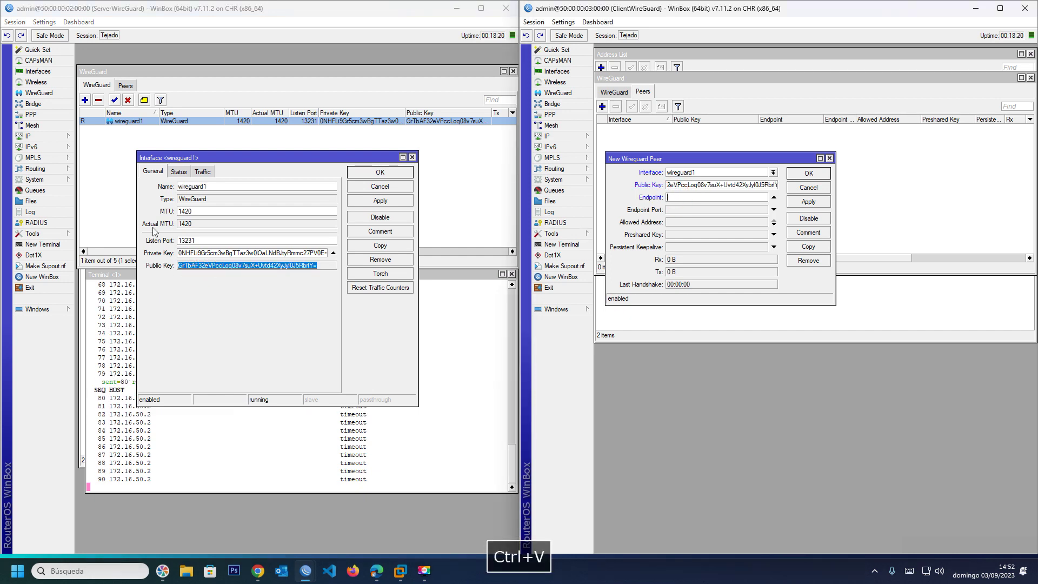
# Step: Set the client peer's endpoint to the server's ether1 address, 192.168.42.130, looking it up in the server's address list
pyautogui.click(46, 136)
pyautogui.click(89, 148)
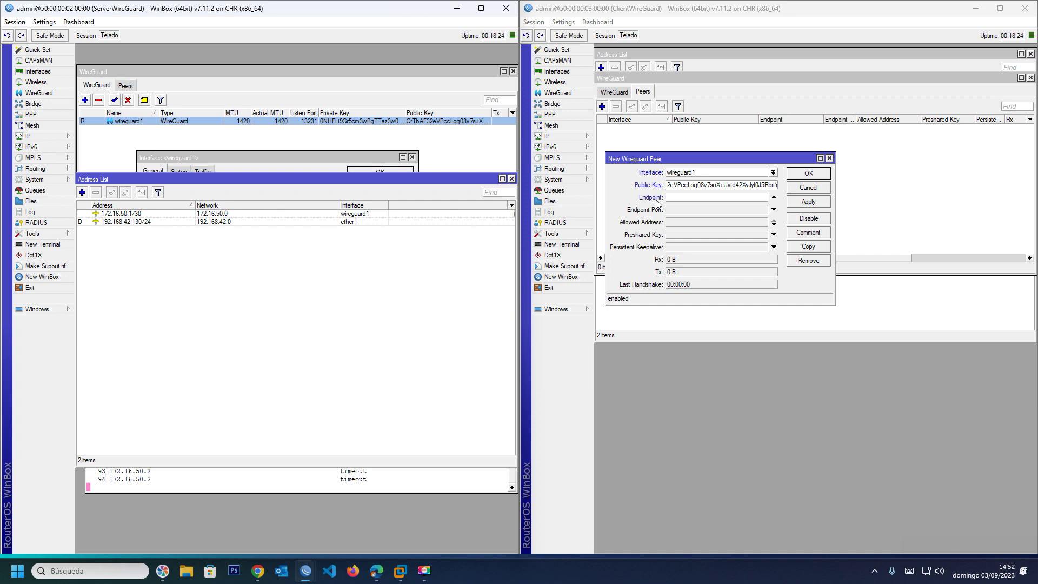
pyautogui.click(688, 197)
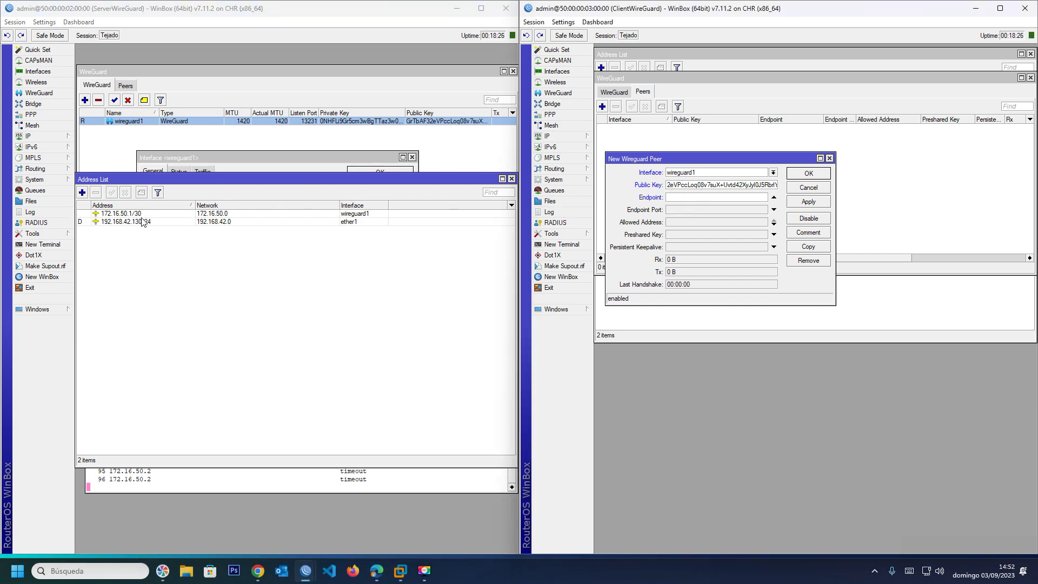
pyautogui.write('192.168.42.13')
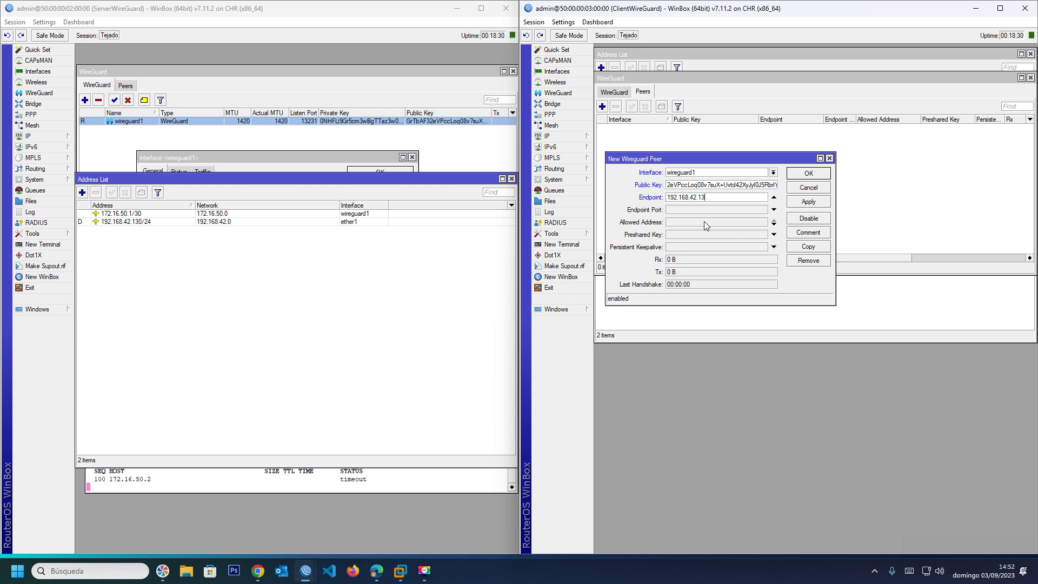
pyautogui.write('0')
pyautogui.press('Tab')
# Step: Set the client peer's endpoint port to 13231, matching the server interface's listen port
pyautogui.write('1')
pyautogui.click(235, 154)
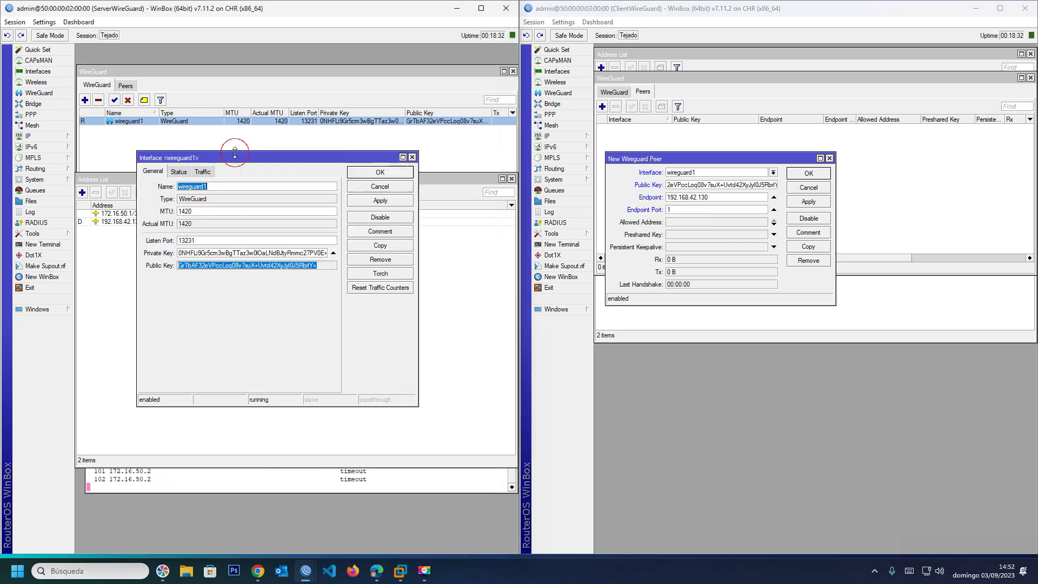
pyautogui.click(193, 238)
pyautogui.hotkey('ctrl', 'c')
pyautogui.click(689, 207)
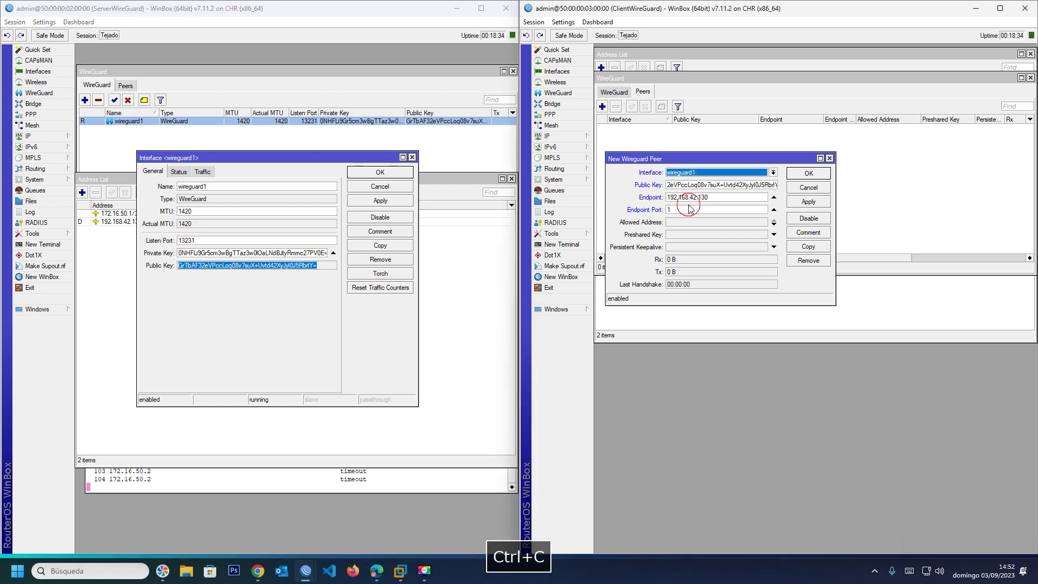
pyautogui.hotkey('ctrl', 'v')
# Step: Set the client peer's allowed address to 0.0.0.0/0, close the server's wireguard1 interface window and apply the client peer
pyautogui.click(675, 223)
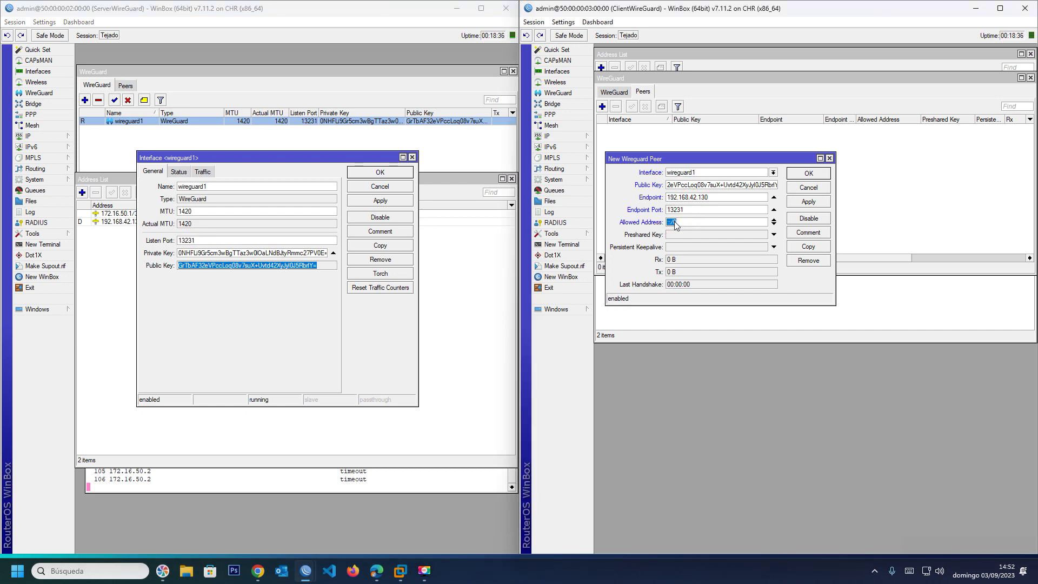
pyautogui.write('0.0.0.0')
pyautogui.click(380, 201)
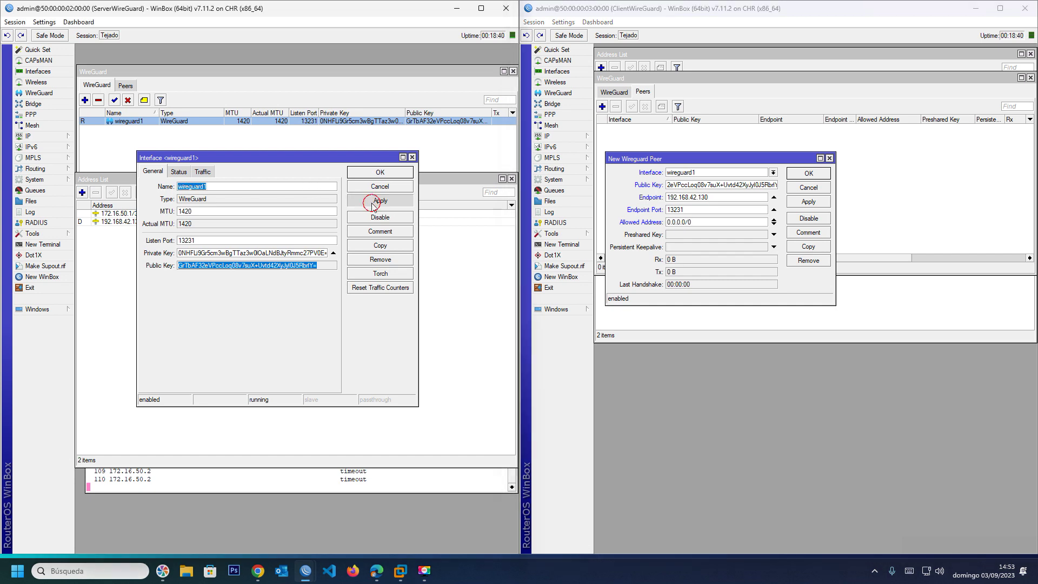
pyautogui.click(376, 175)
pyautogui.click(798, 202)
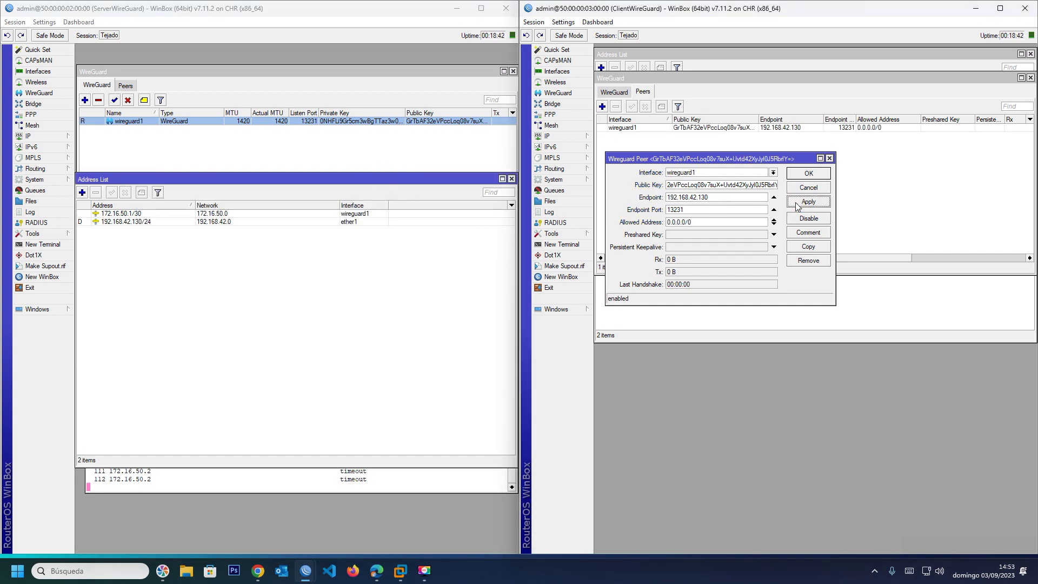
# Step: Check the server's running ping, close the client peer's settings and examine that peer's traffic and last handshake in the peer list
pyautogui.click(273, 478)
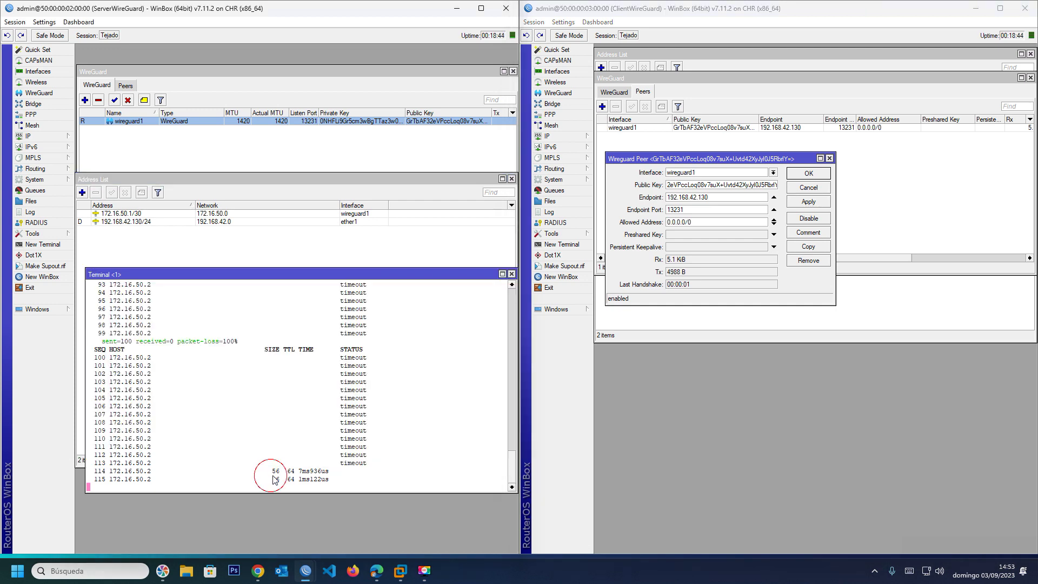
pyautogui.click(809, 173)
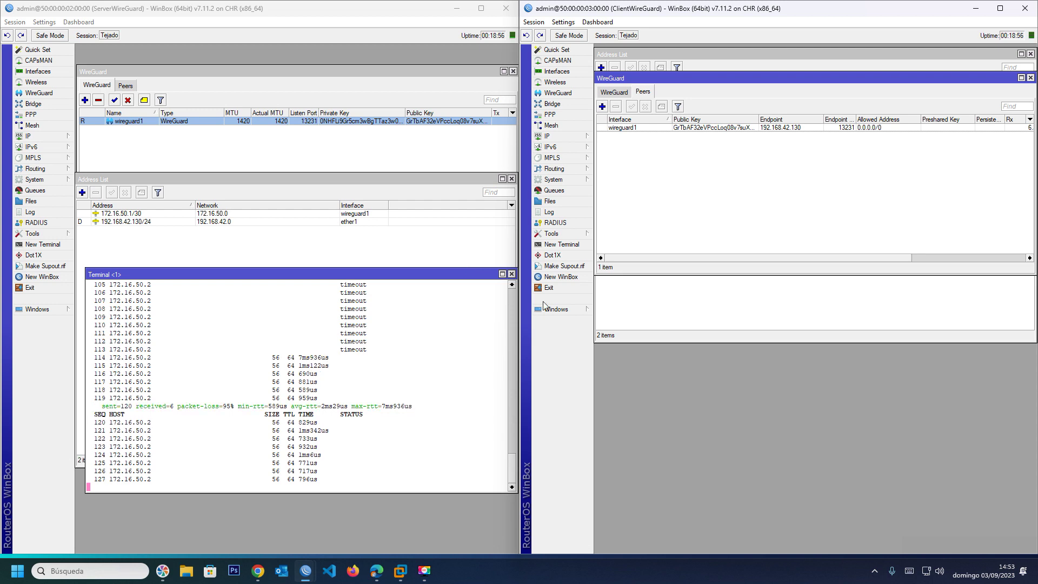
pyautogui.click(647, 262)
pyautogui.moveTo(647, 262); pyautogui.dragTo(836, 262)
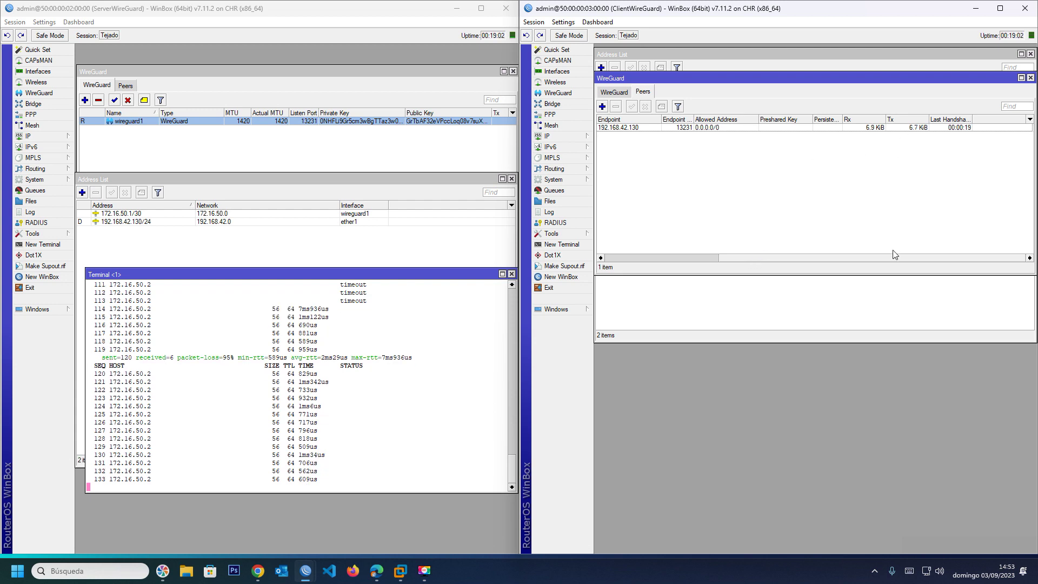
pyautogui.moveTo(894, 258); pyautogui.dragTo(687, 269)
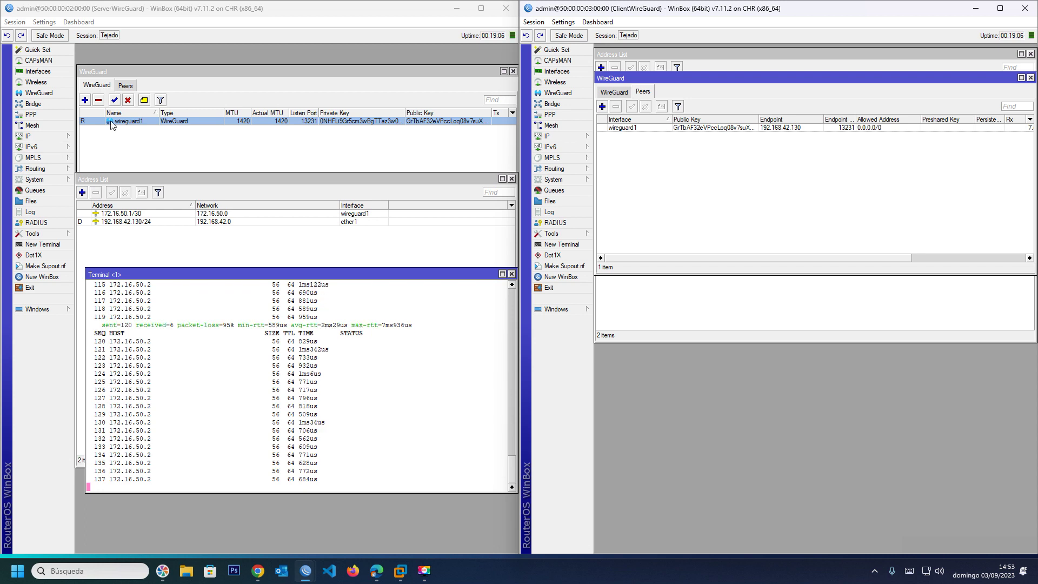
# Step: Set the server peer's allowed address to 172.16.50.0/30, copy that value and apply the change
pyautogui.click(125, 86)
pyautogui.doubleClick(129, 121)
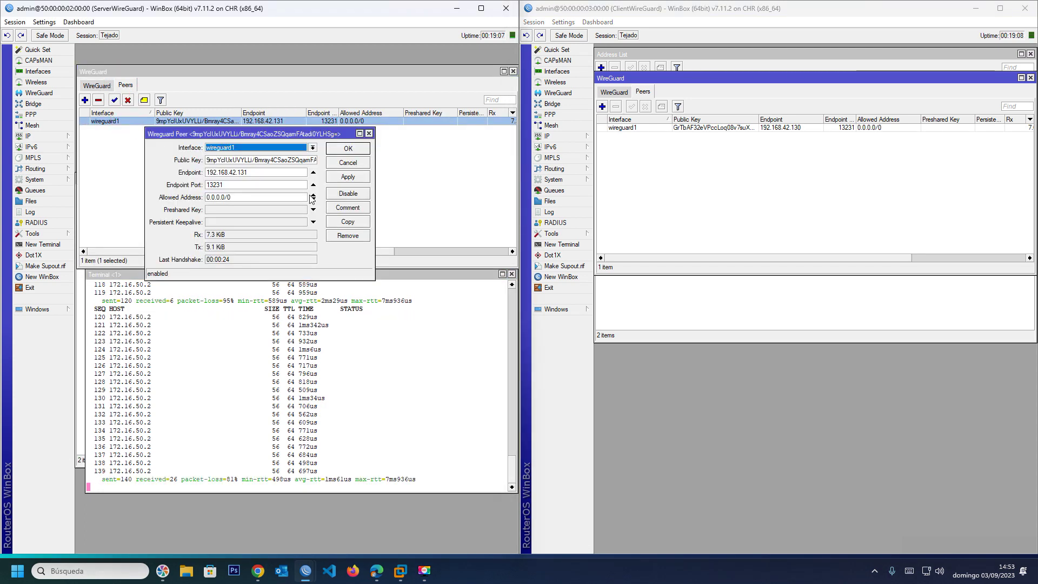
pyautogui.doubleClick(223, 199)
pyautogui.write('172')
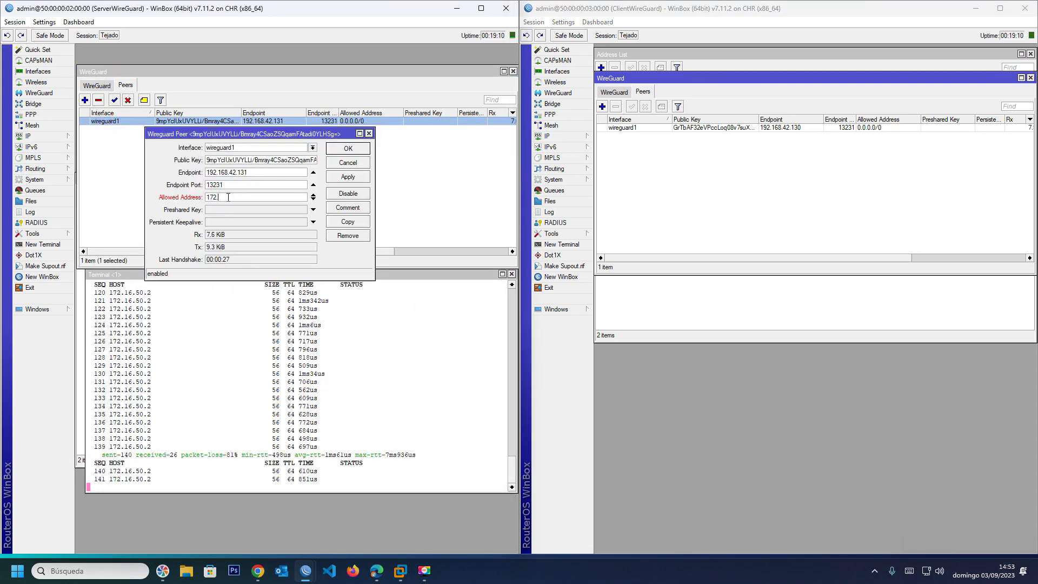
pyautogui.write('.16.50')
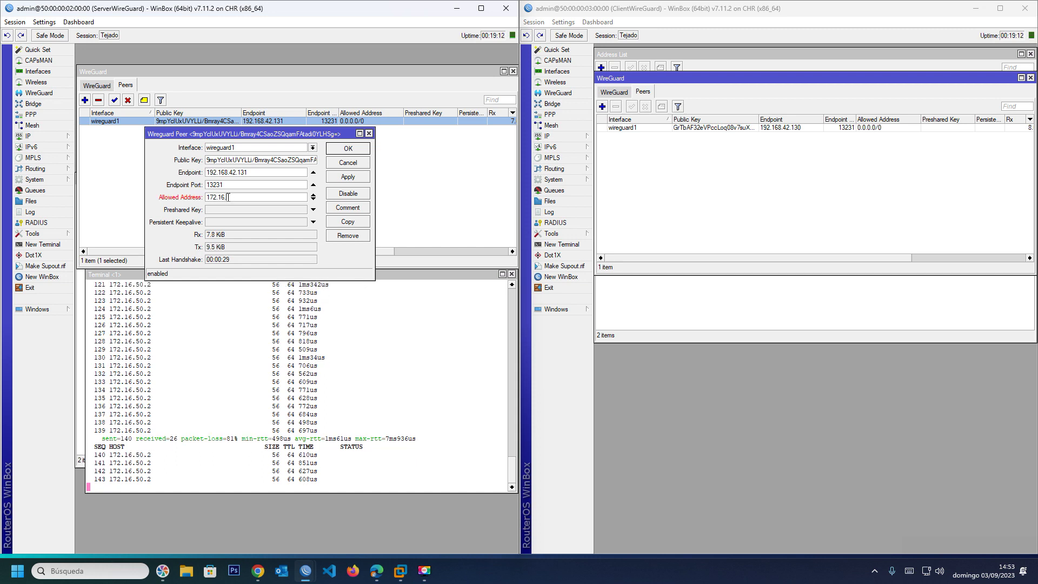
pyautogui.write('.0/')
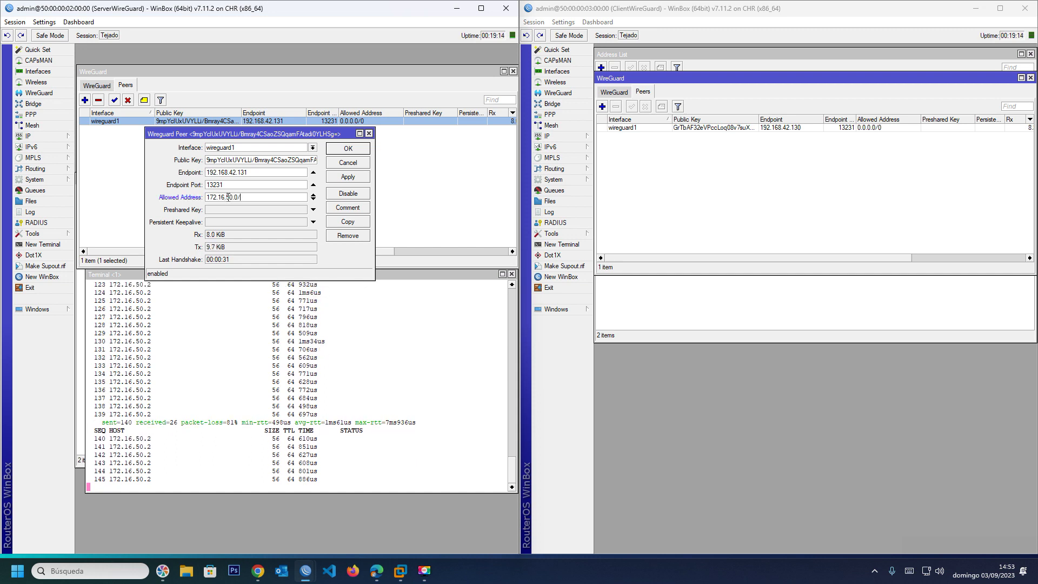
pyautogui.write('30')
pyautogui.doubleClick(227, 197)
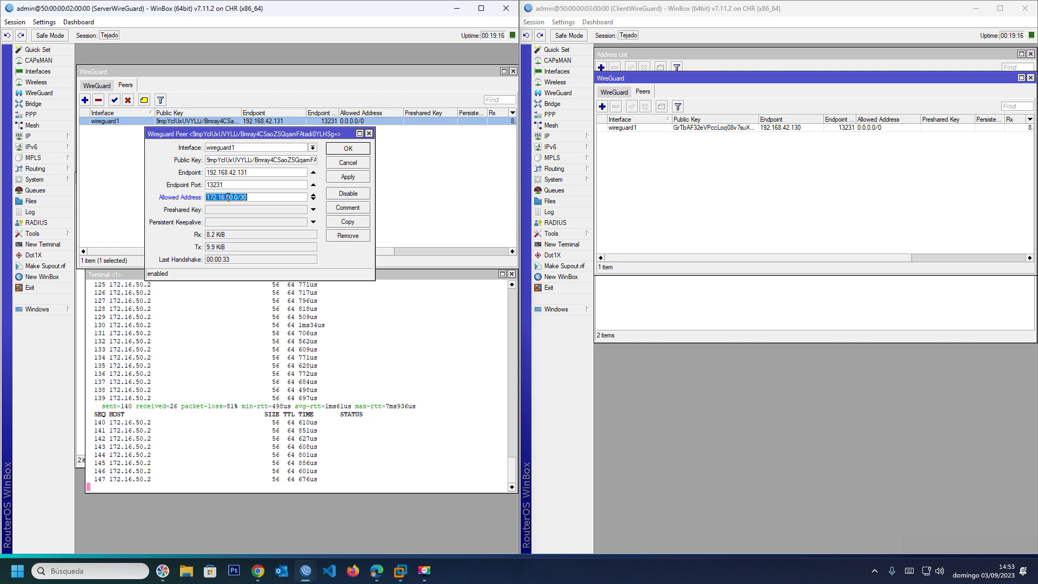
pyautogui.hotkey('ctrl', 'c')
pyautogui.click(348, 177)
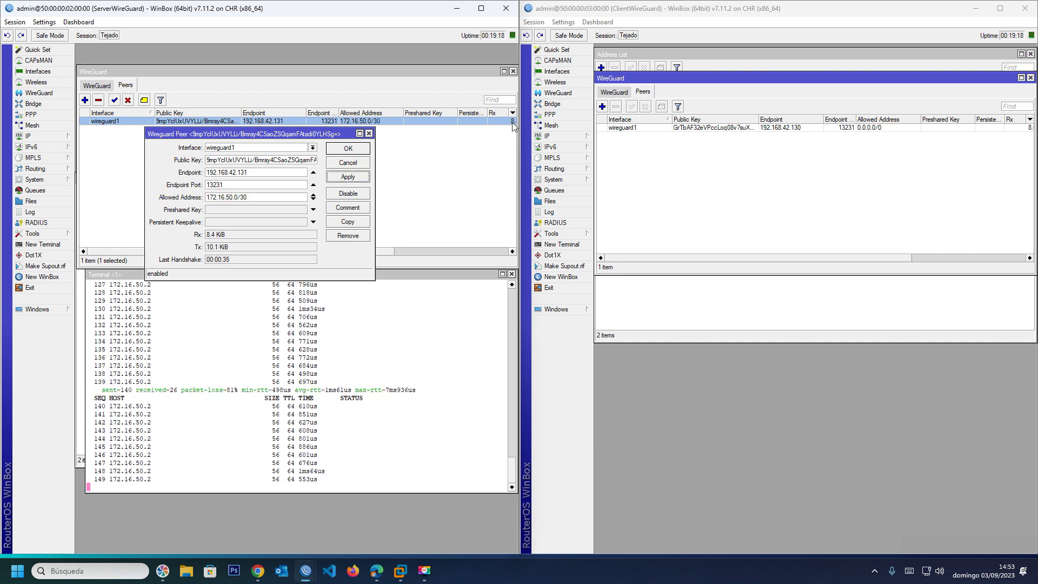
# Step: Close the client's address list, paste 172.16.50.0/30 as the client peer's allowed address and apply it
pyautogui.click(654, 297)
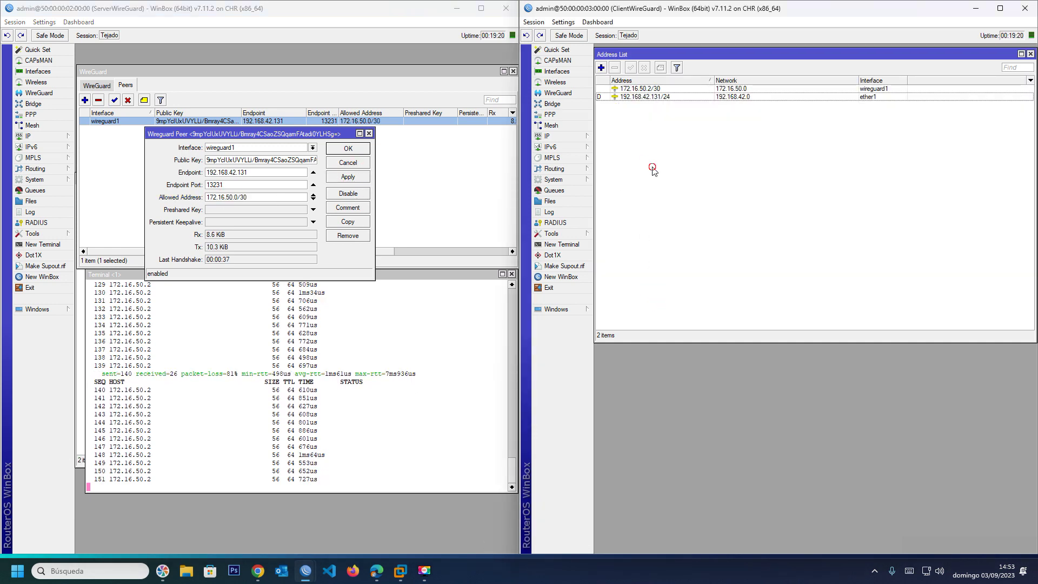
pyautogui.press('Escape')
pyautogui.doubleClick(622, 128)
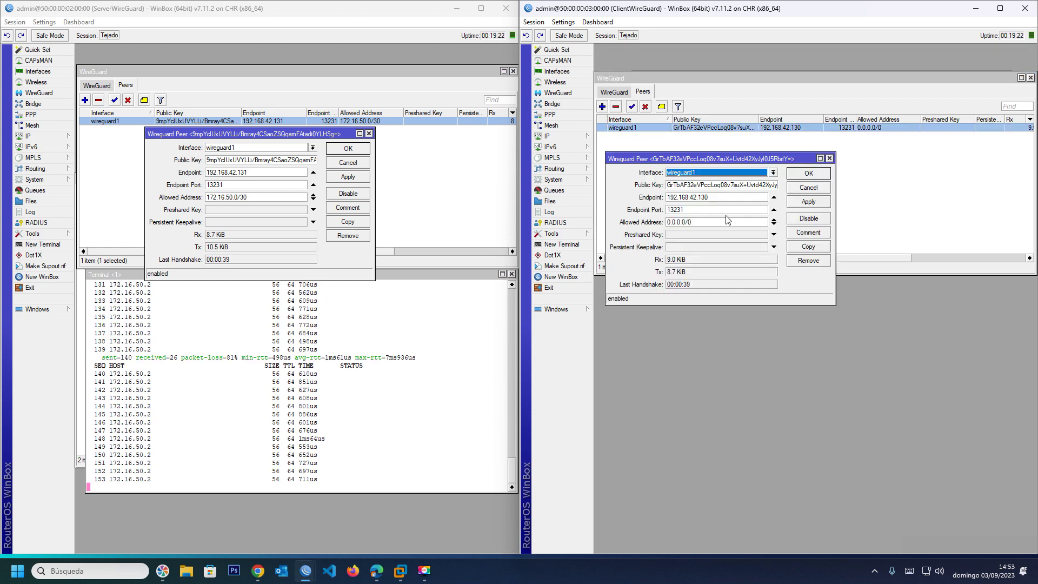
pyautogui.doubleClick(706, 223)
pyautogui.hotkey('ctrl', 'v')
pyautogui.click(797, 201)
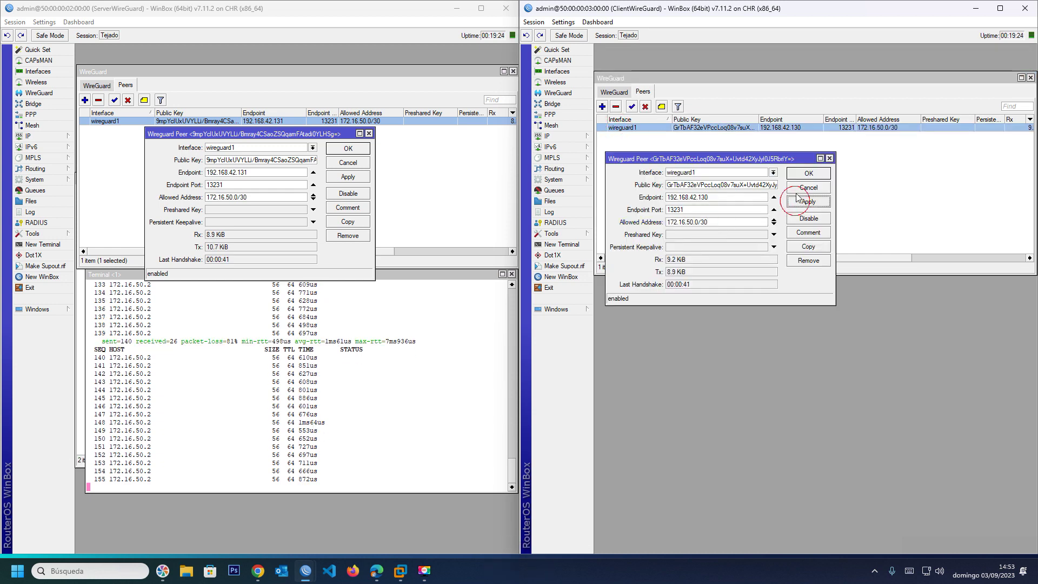
# Step: Ping the server's tunnel address, 172.16.50.1, from a new terminal on the client router
pyautogui.click(561, 245)
pyautogui.write('ping ')
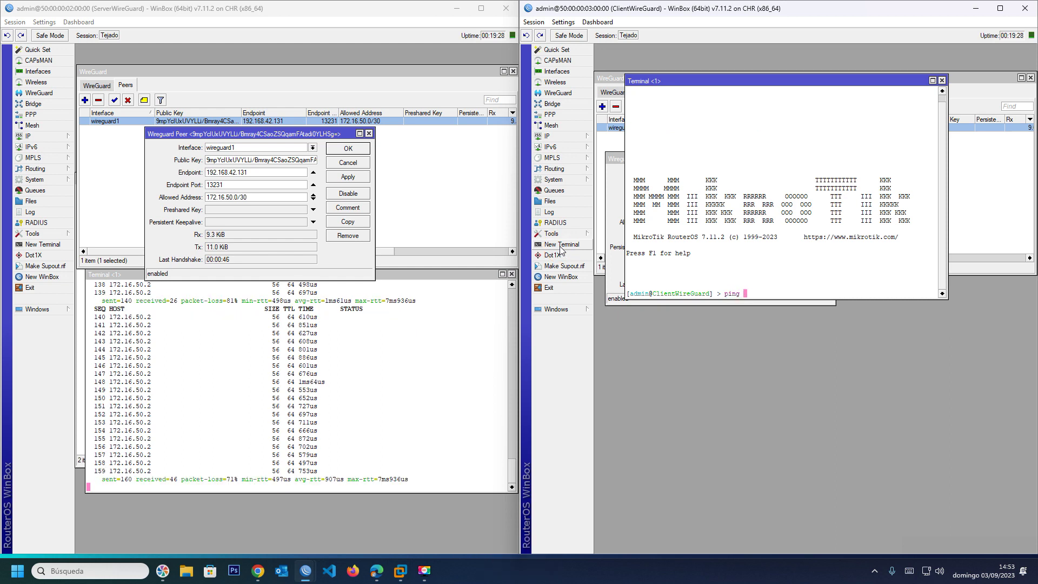
pyautogui.write('172.16.50.')
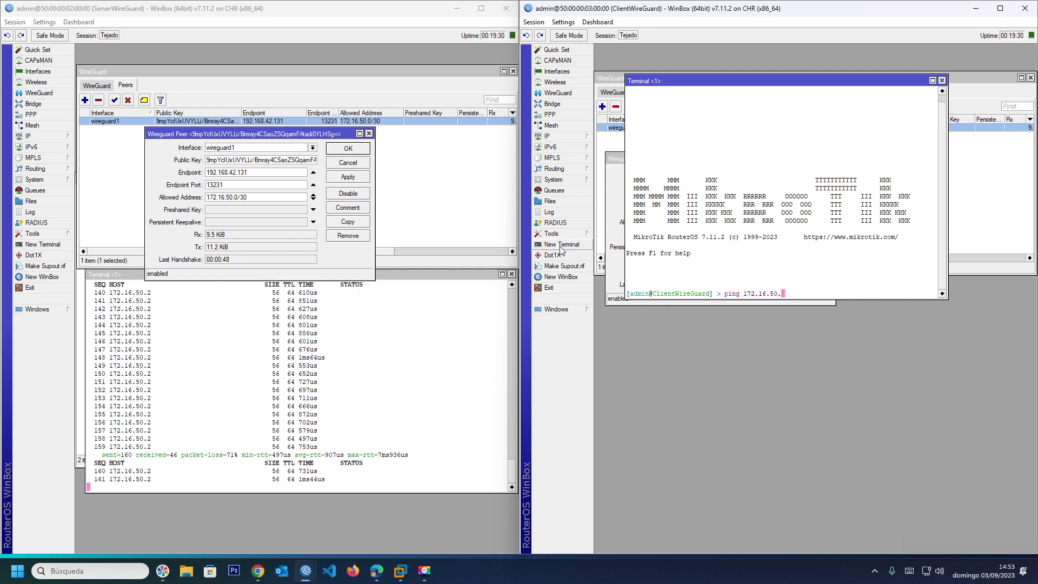
pyautogui.write('1')
pyautogui.press('Return')
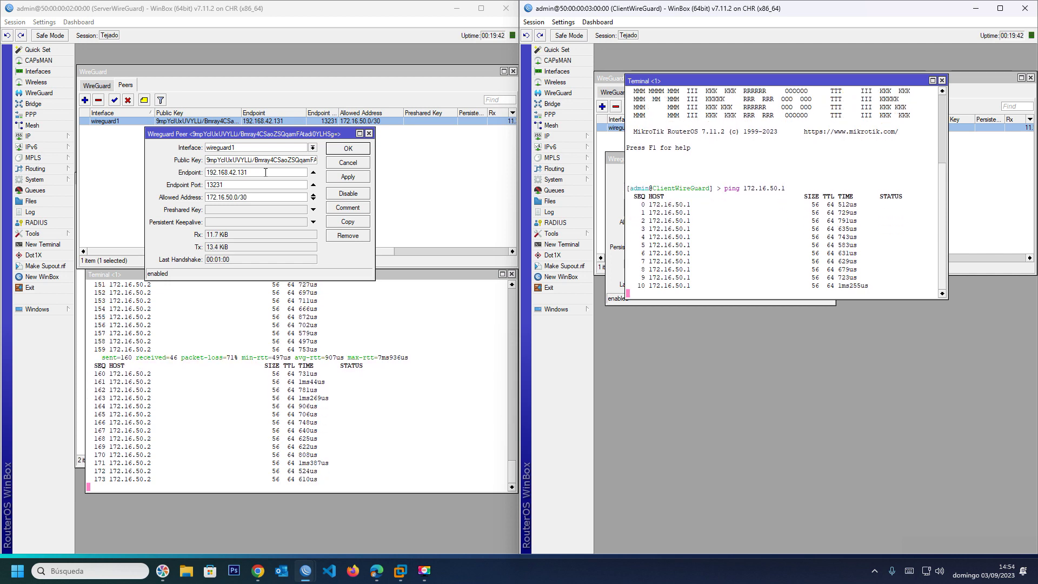
# Step: Close the WinBox sessions of both the server and the client router
pyautogui.click(505, 9)
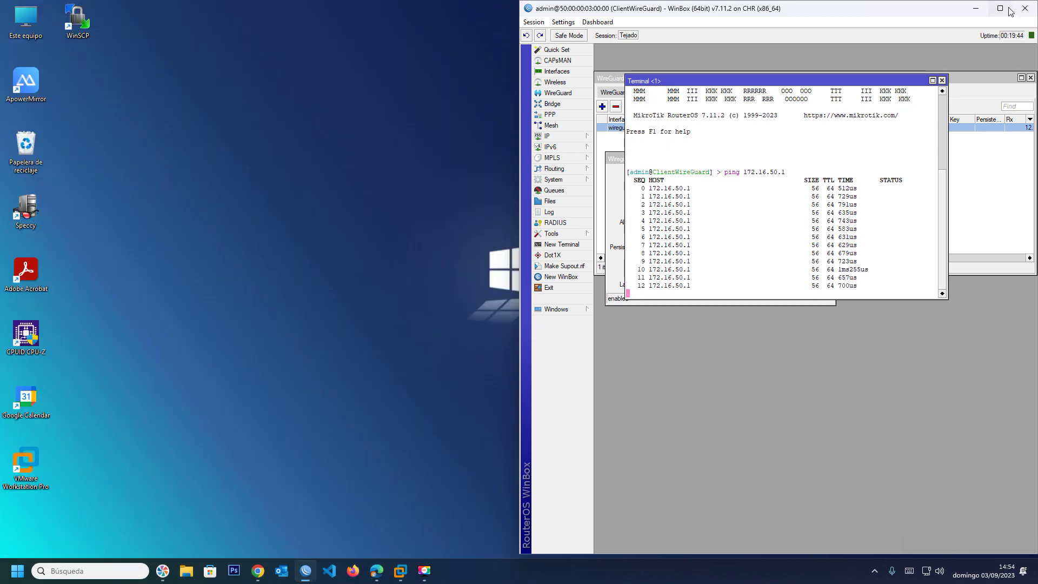
pyautogui.click(1024, 9)
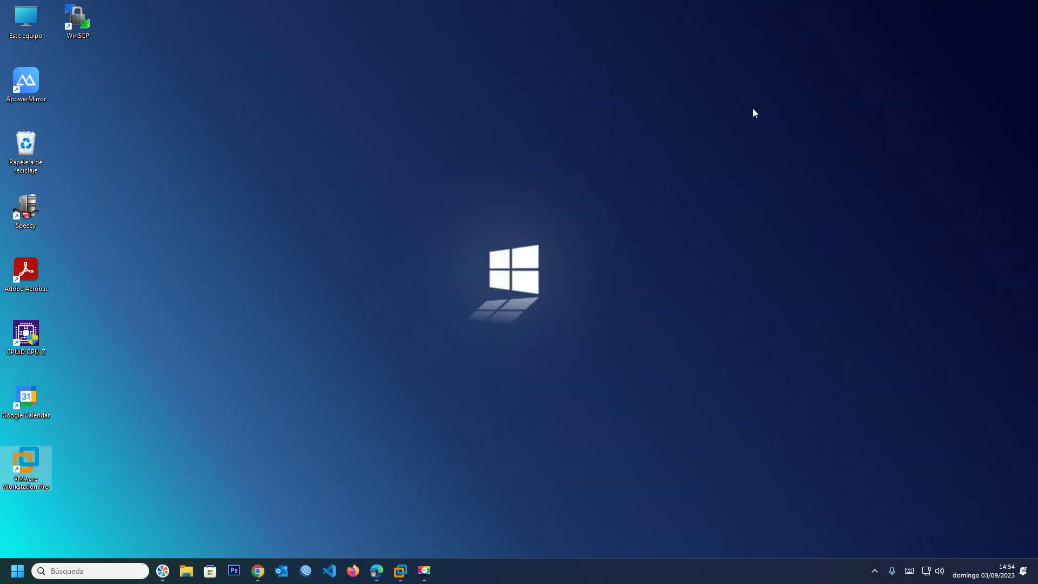